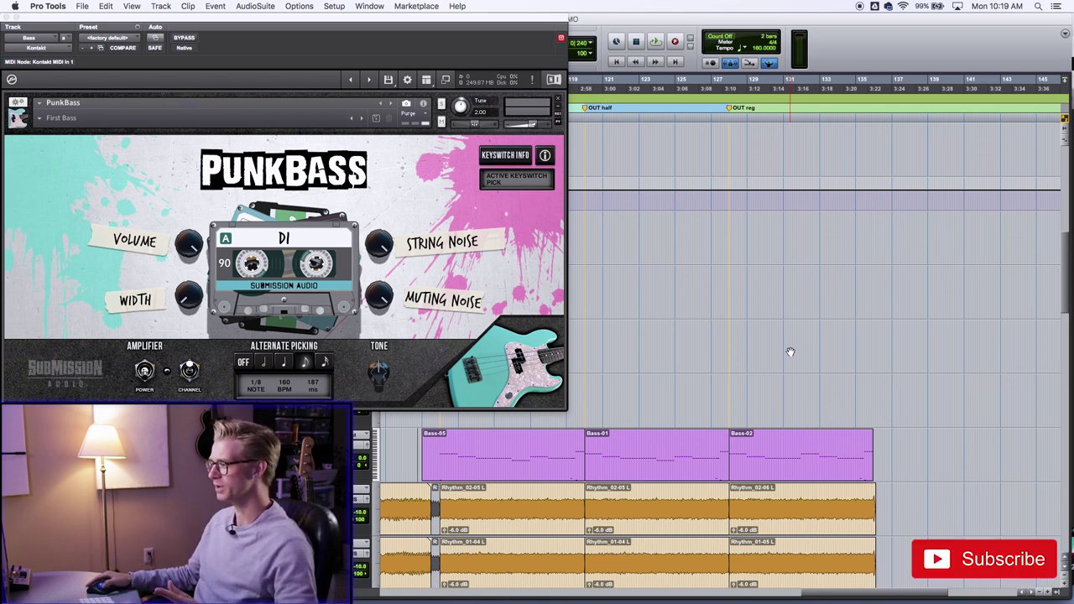
Select the Bass-05, Bass-01 and Bass-02 MIDI clips and audition the song section.
click(534, 470)
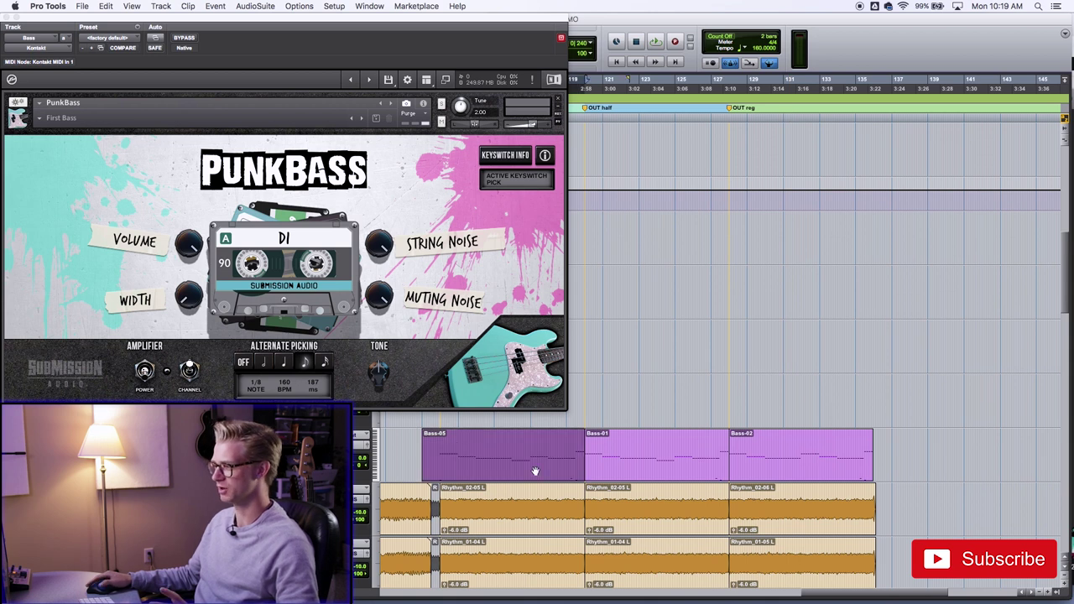
shift+click(823, 470)
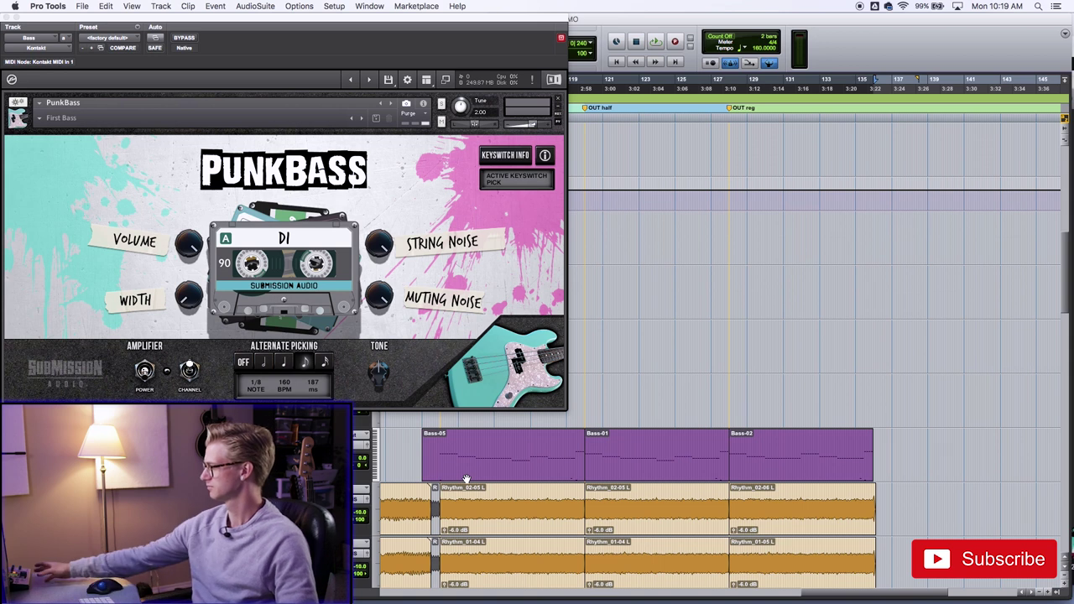
key(space)
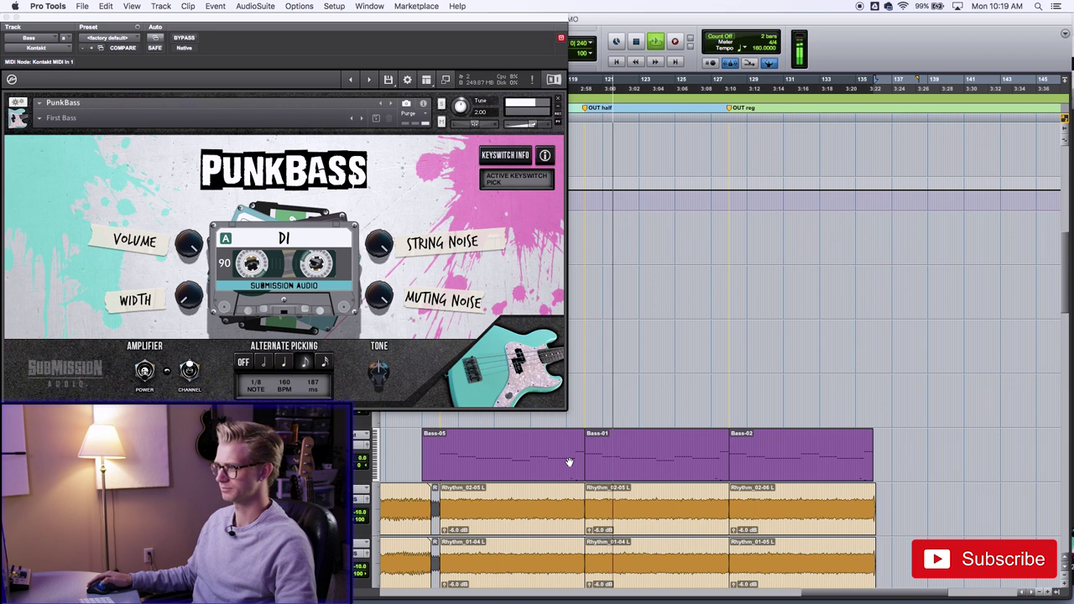
key(space)
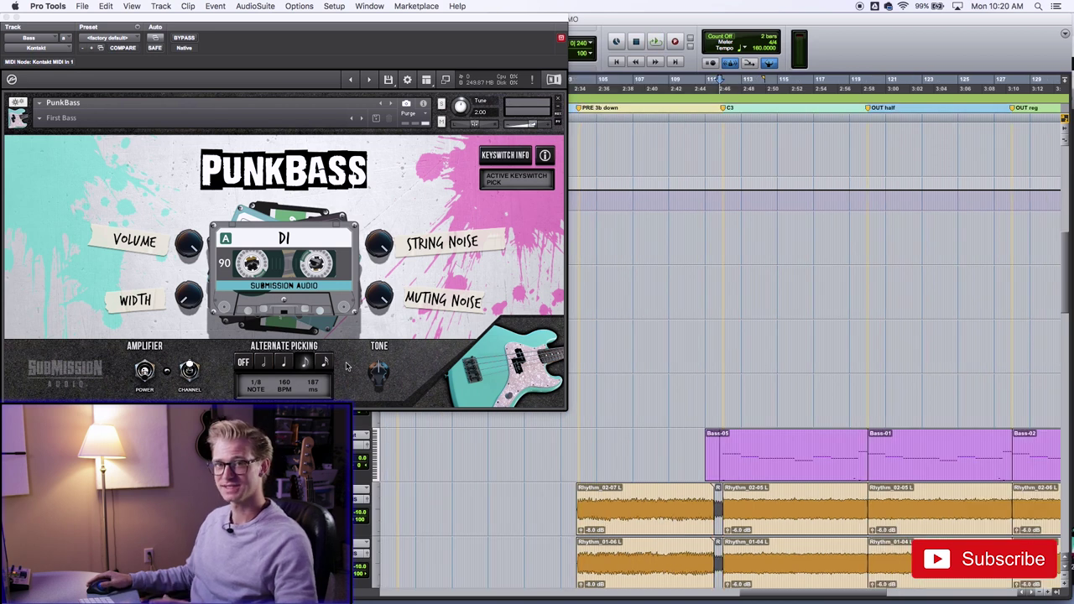
Audition the bass part in the song from just before the C3 marker.
click(719, 469)
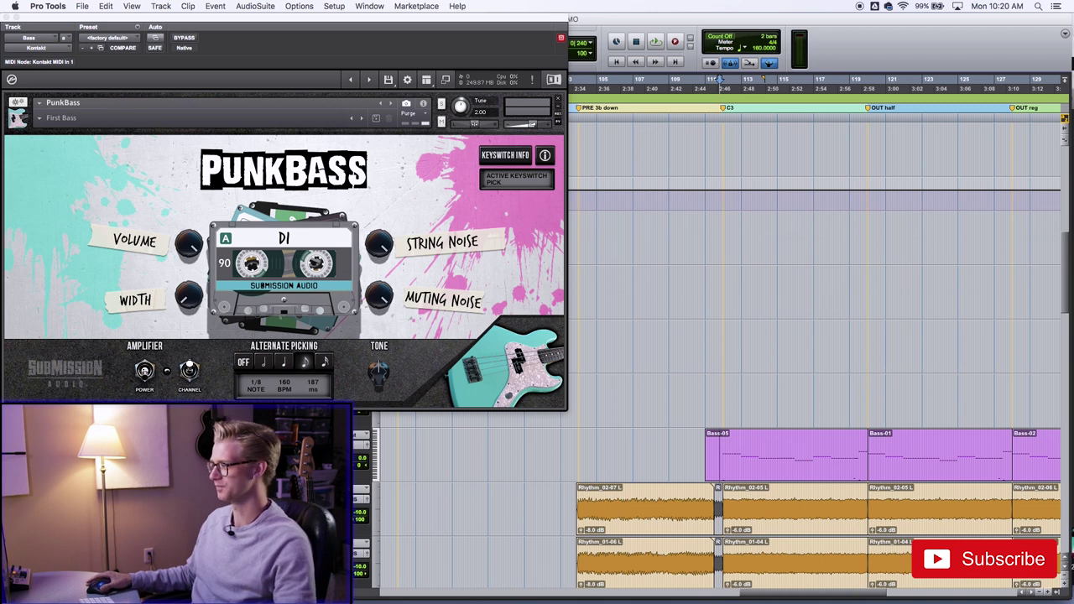
key(space)
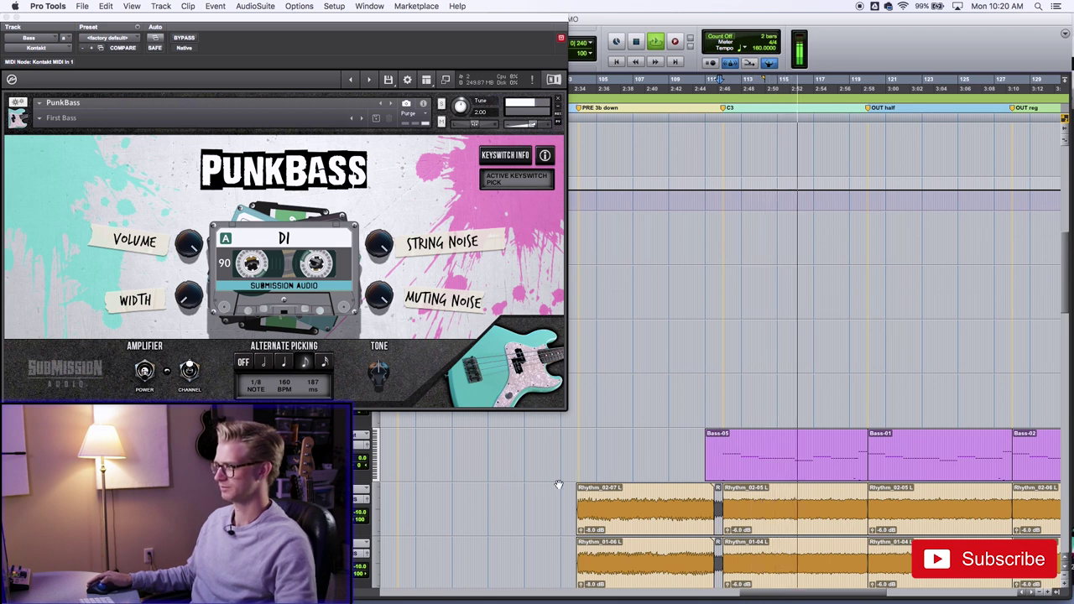
key(space)
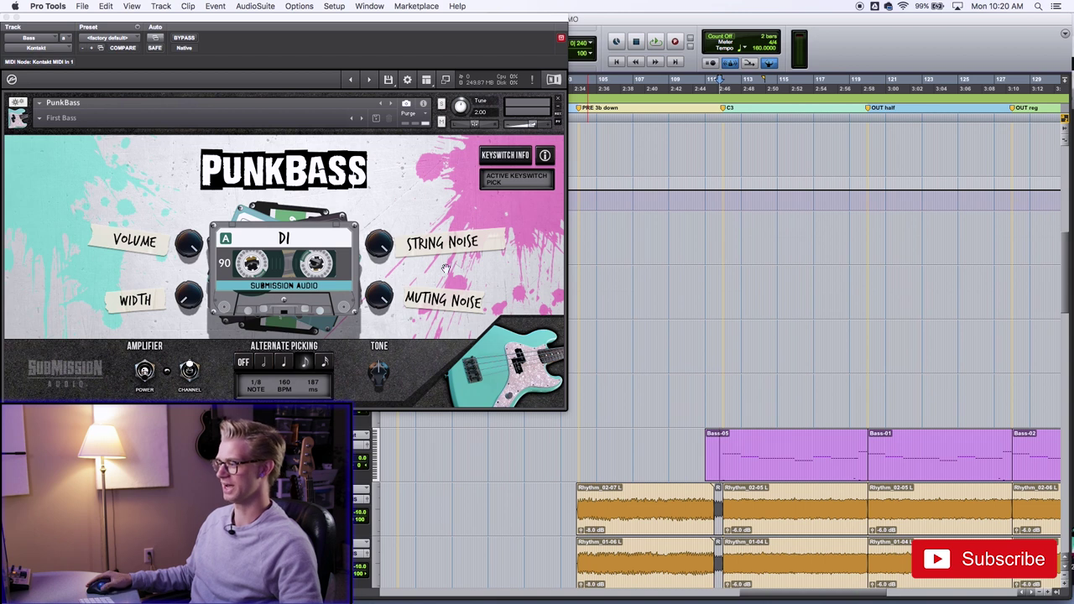
Switch to Chrome to view the blink 182 self titled album image results, and return to the PunkBass plug-in in Pro Tools.
click(411, 578)
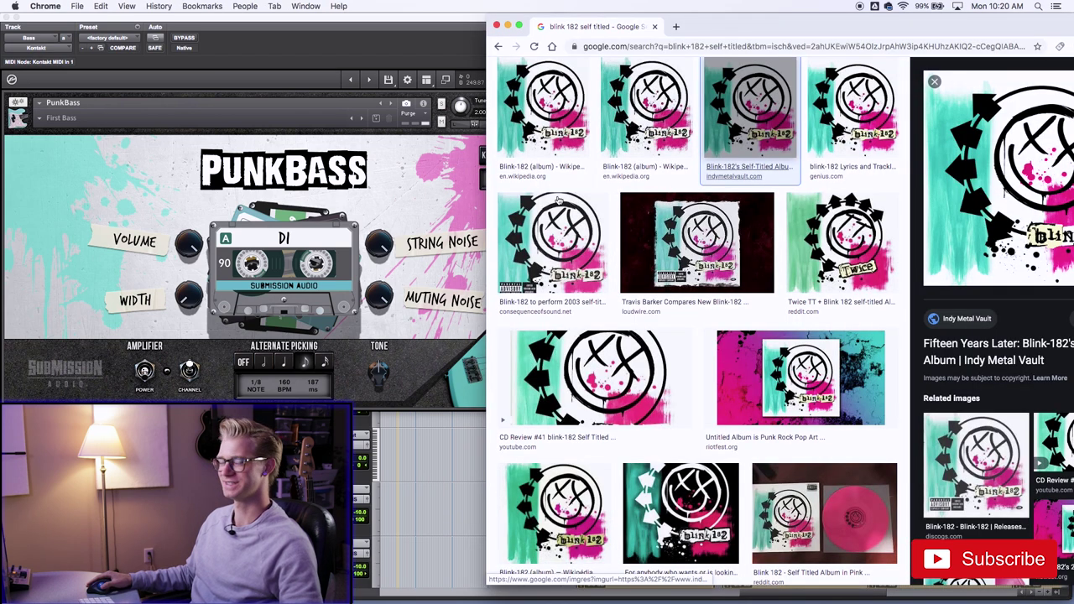
click(164, 236)
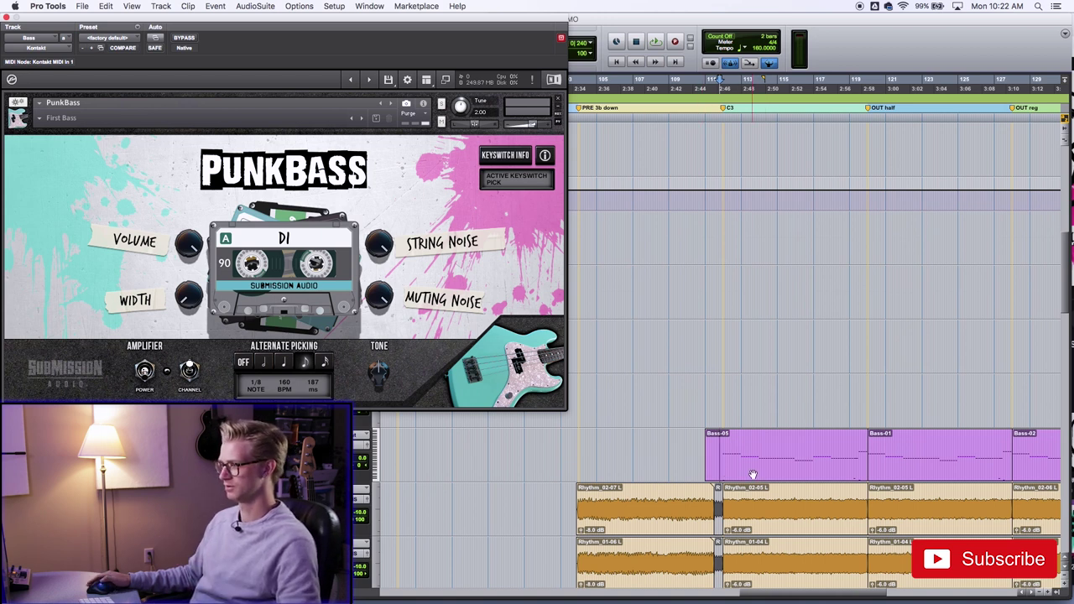
Audition the C3 section with the PunkBass DI tone, and power on the amplifier to audition the First Bass tone.
key(space)
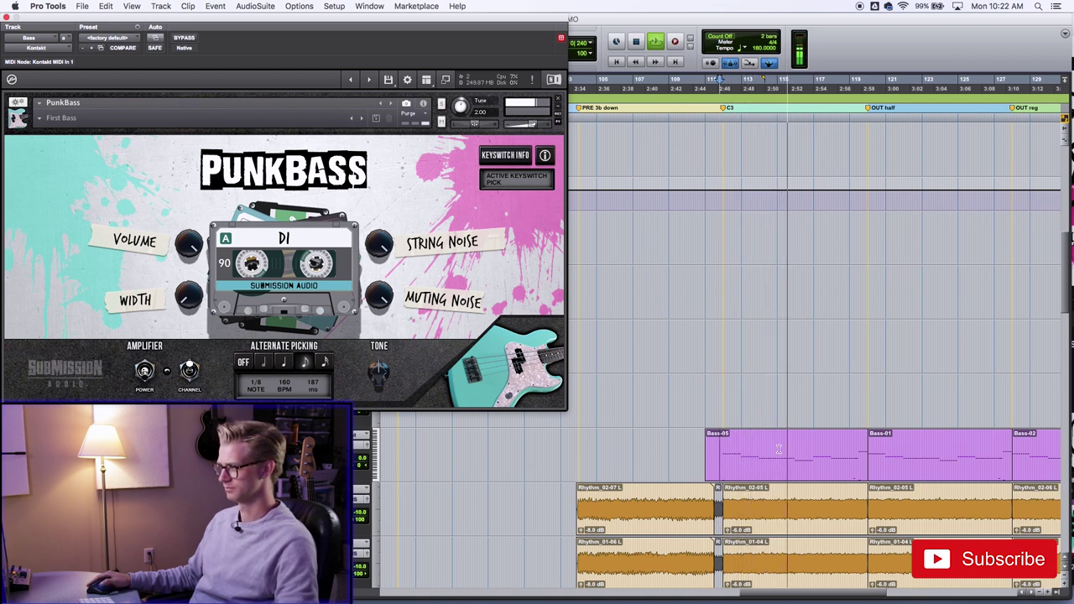
key(space)
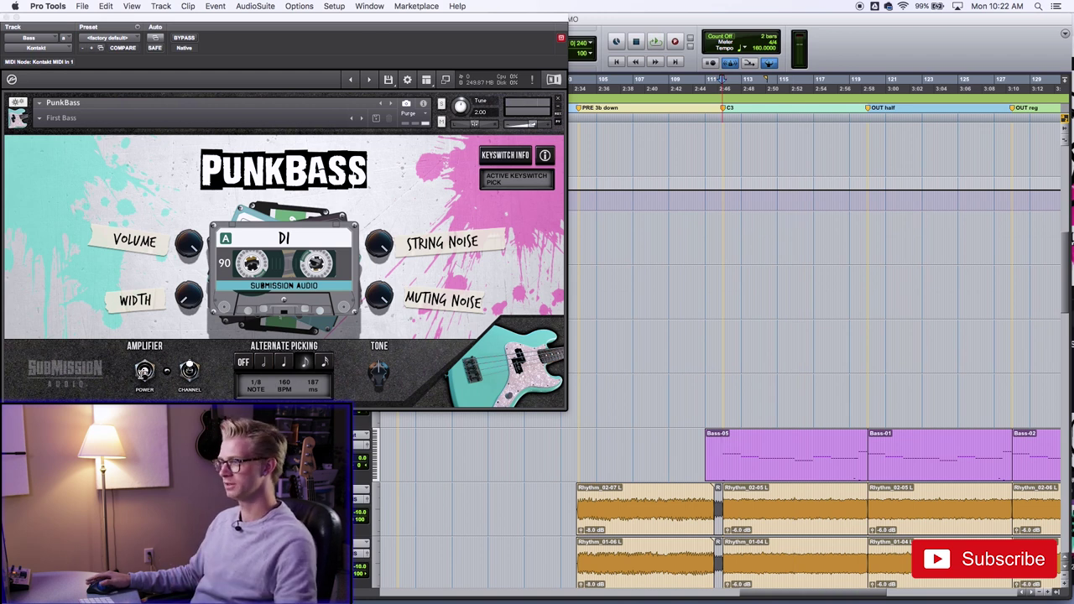
click(145, 371)
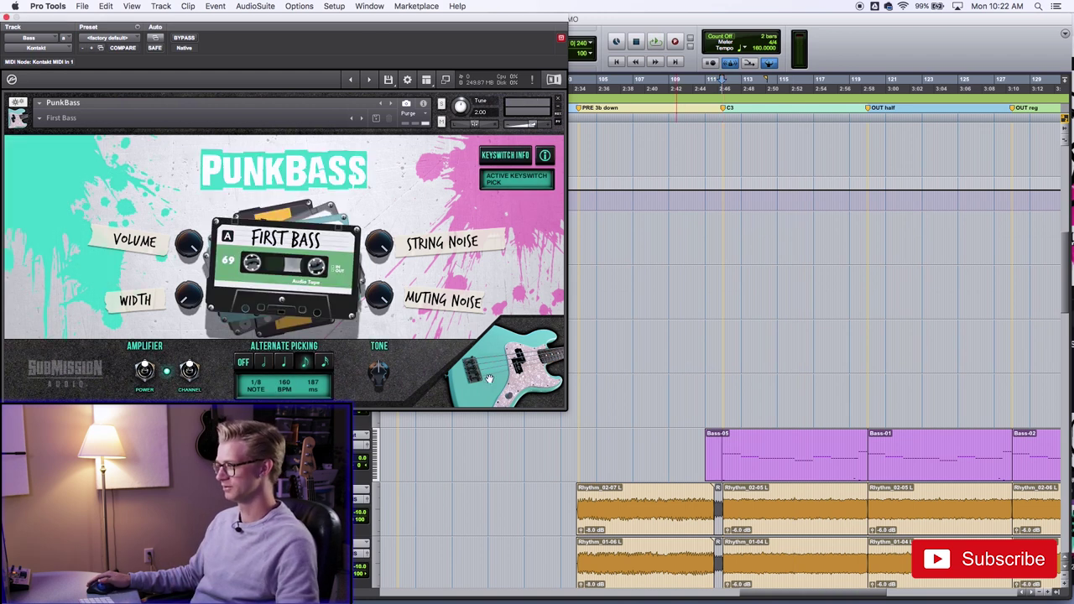
key(space)
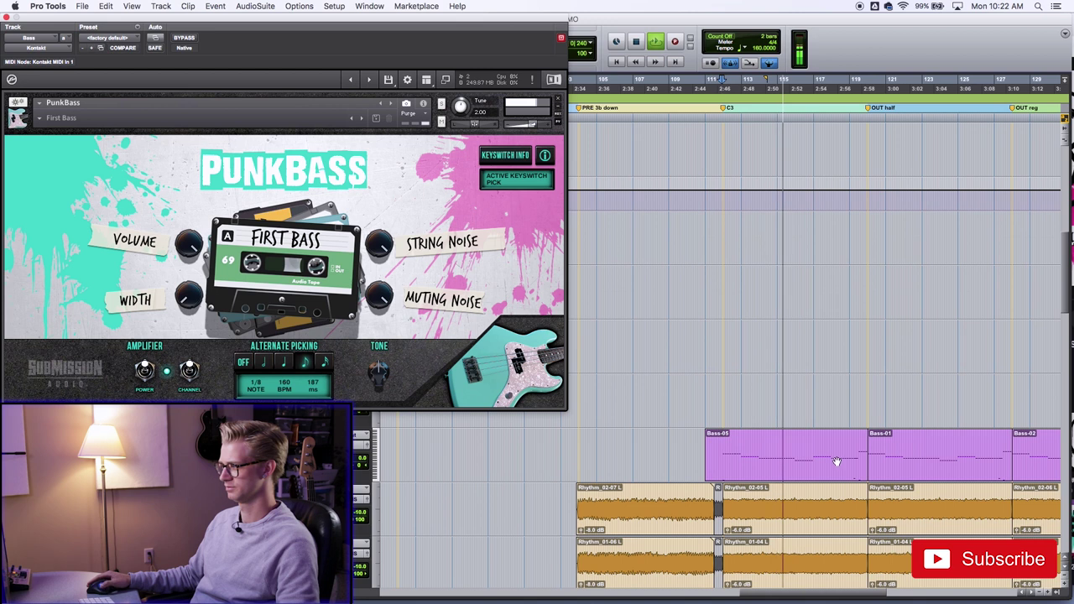
key(space)
Switch the PunkBass amplifier channel to Teen Fuzz and audition the C3 section with it.
click(190, 371)
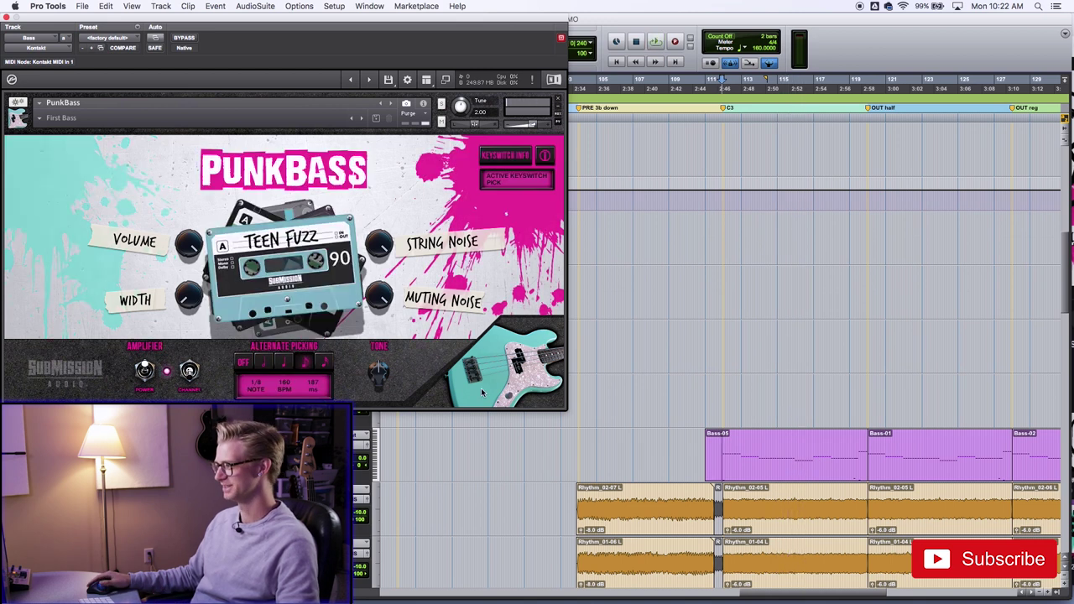
key(space)
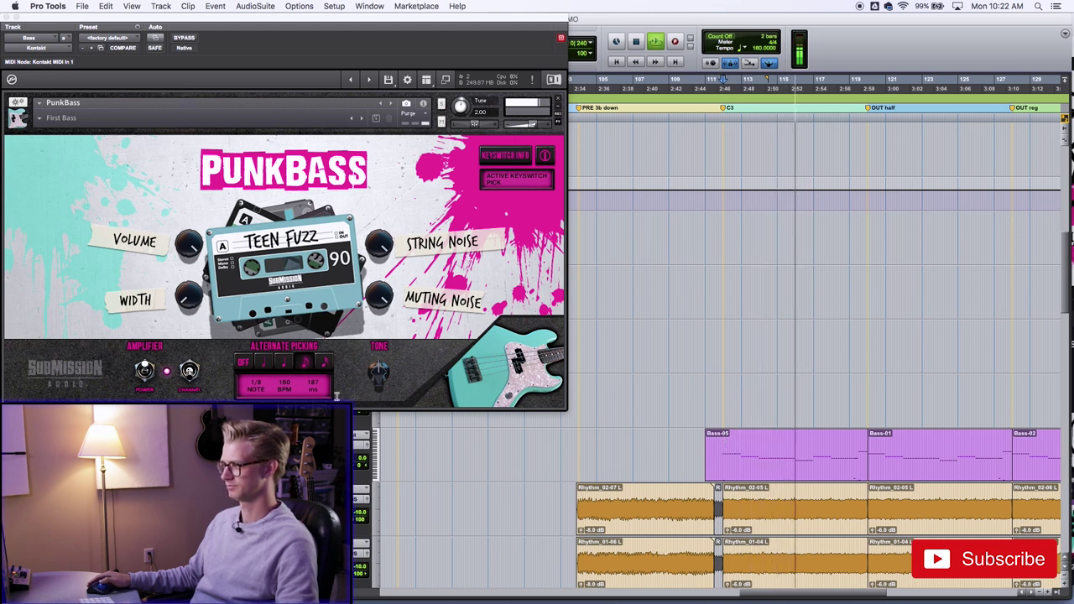
key(space)
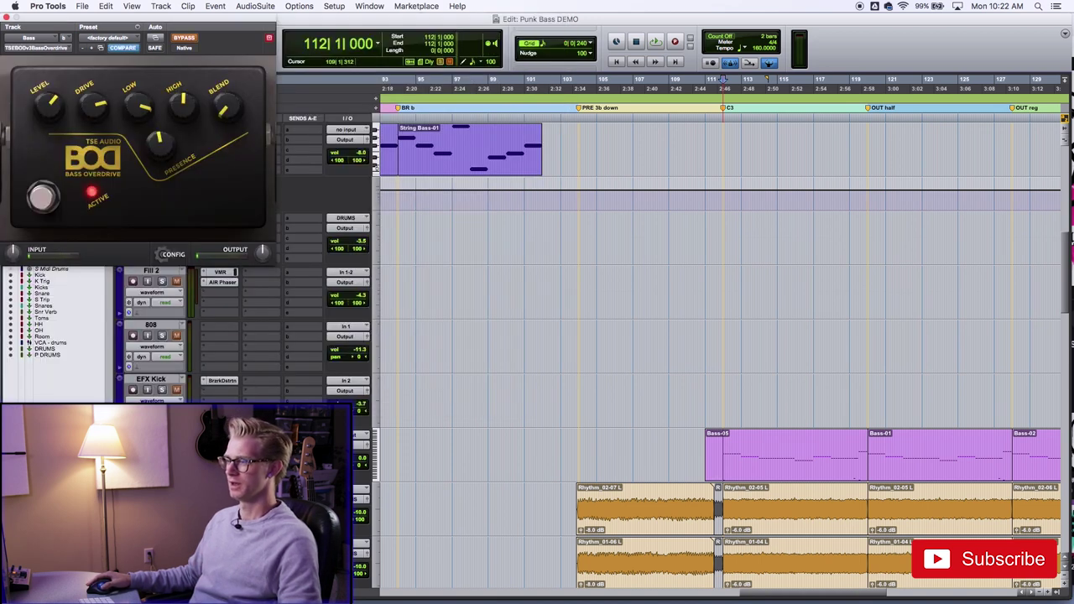
Take the TSE BOD bass overdrive on the Bass track out of bypass, move its window aside and audition the result.
click(417, 284)
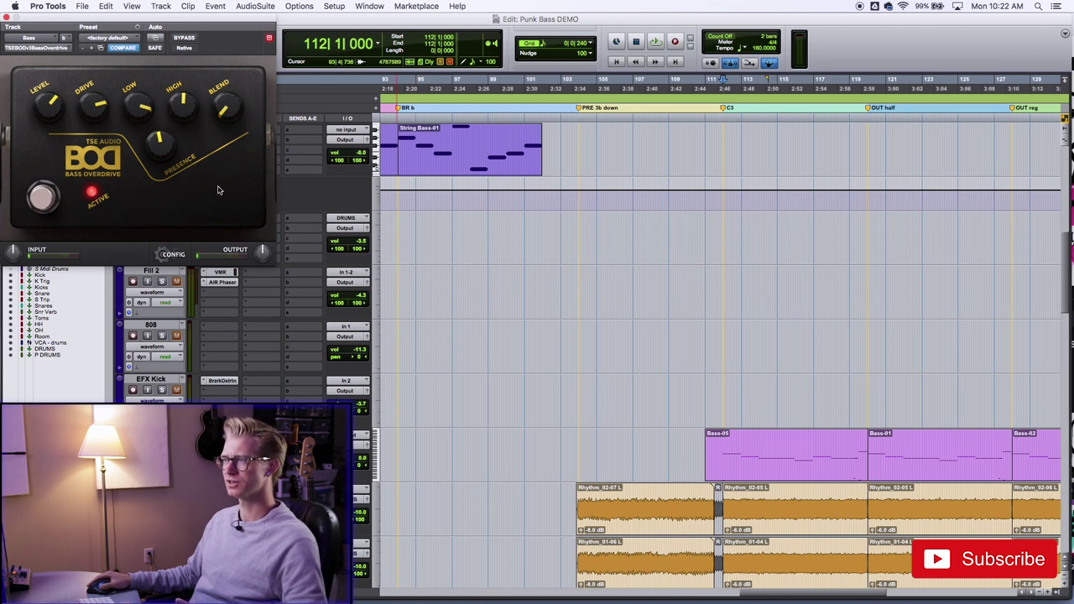
drag(177, 17, 276, 7)
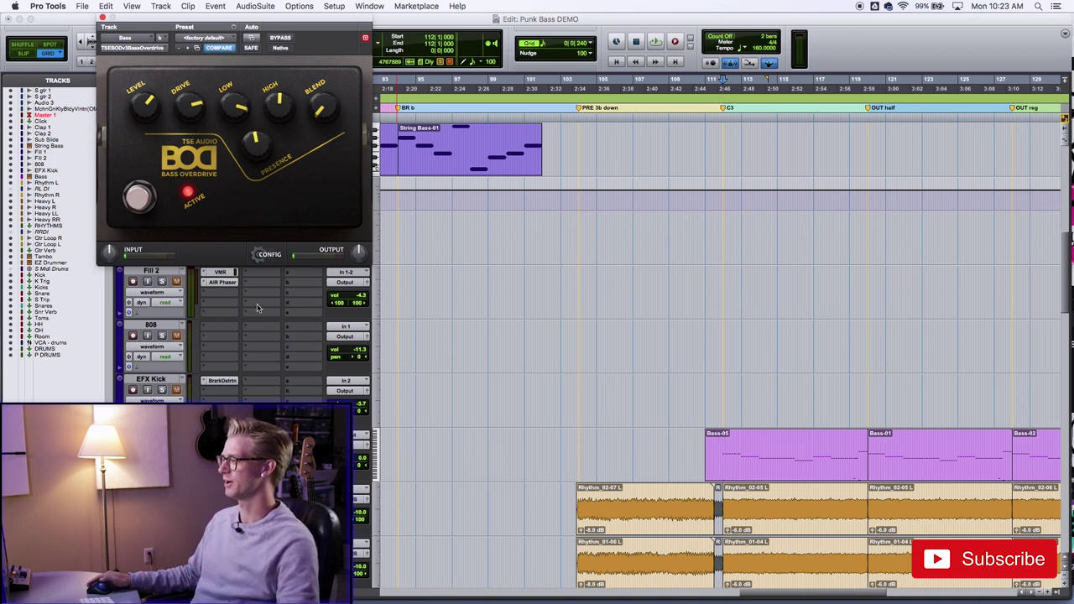
key(space)
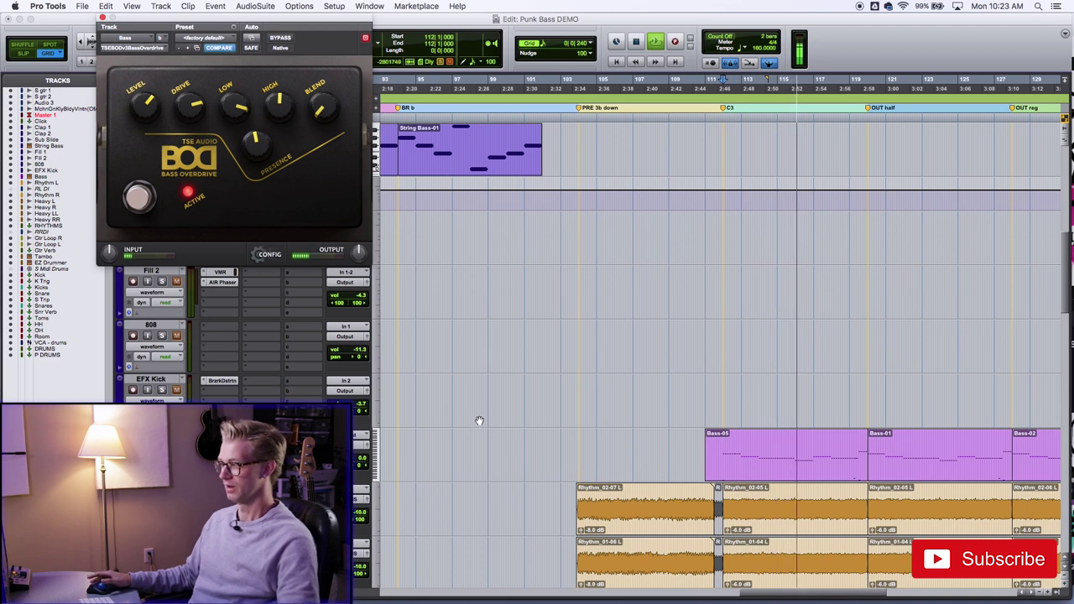
key(space)
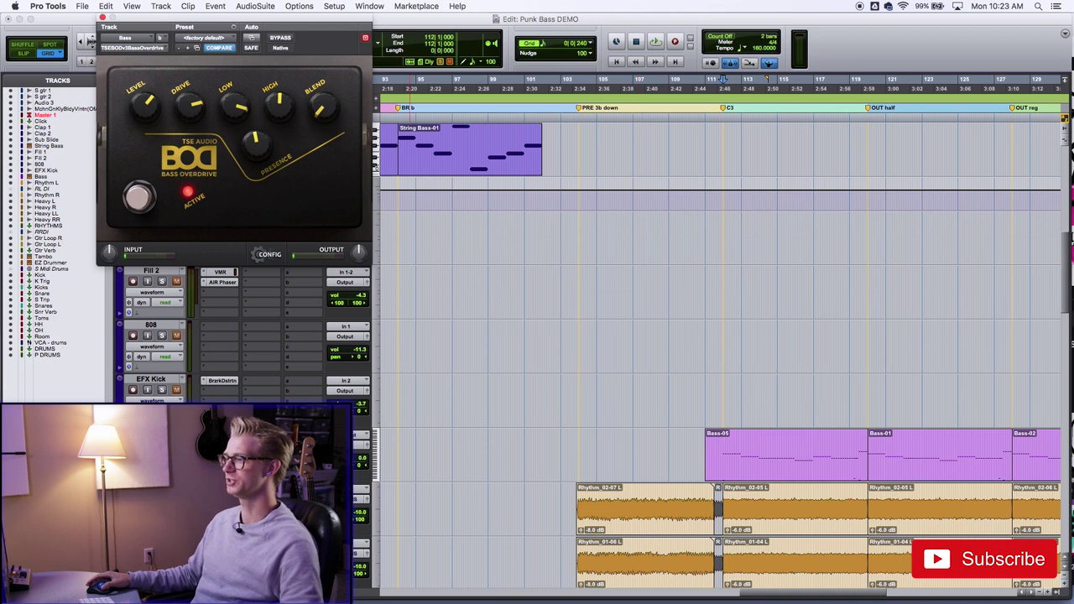
Activate the FabFilter Pro-Q 2 on the Bass track and compare the playback with the EQ bypassed and active.
click(410, 89)
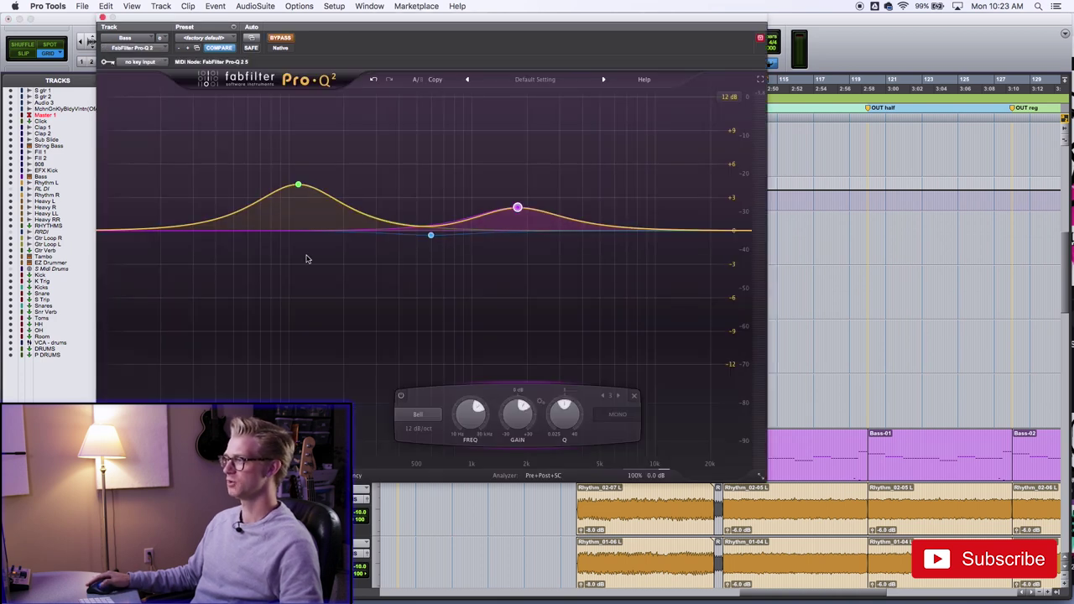
mouse_move(297, 184)
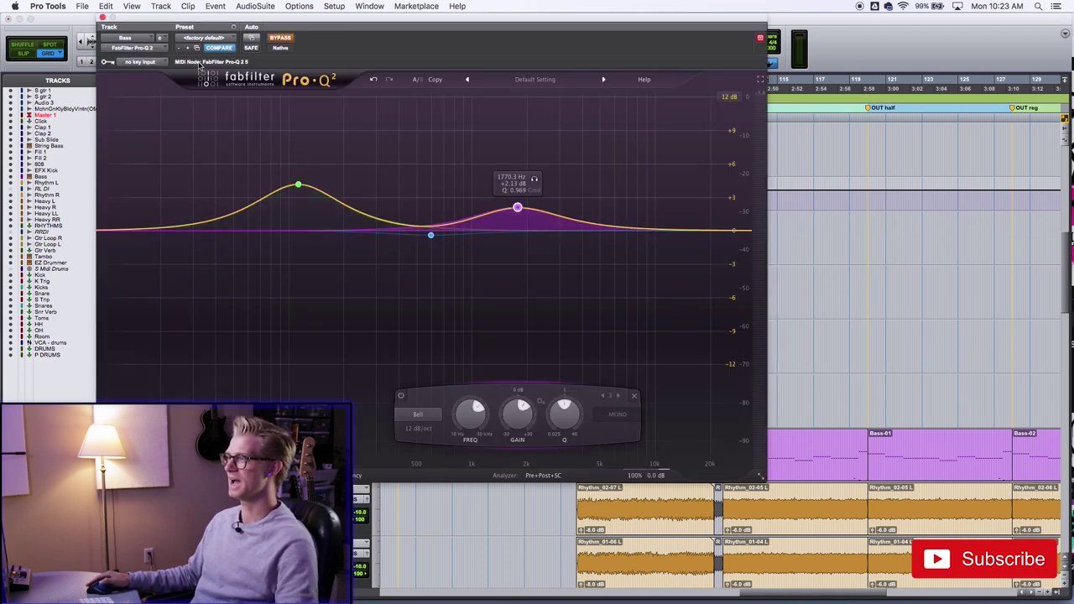
click(285, 41)
key(space)
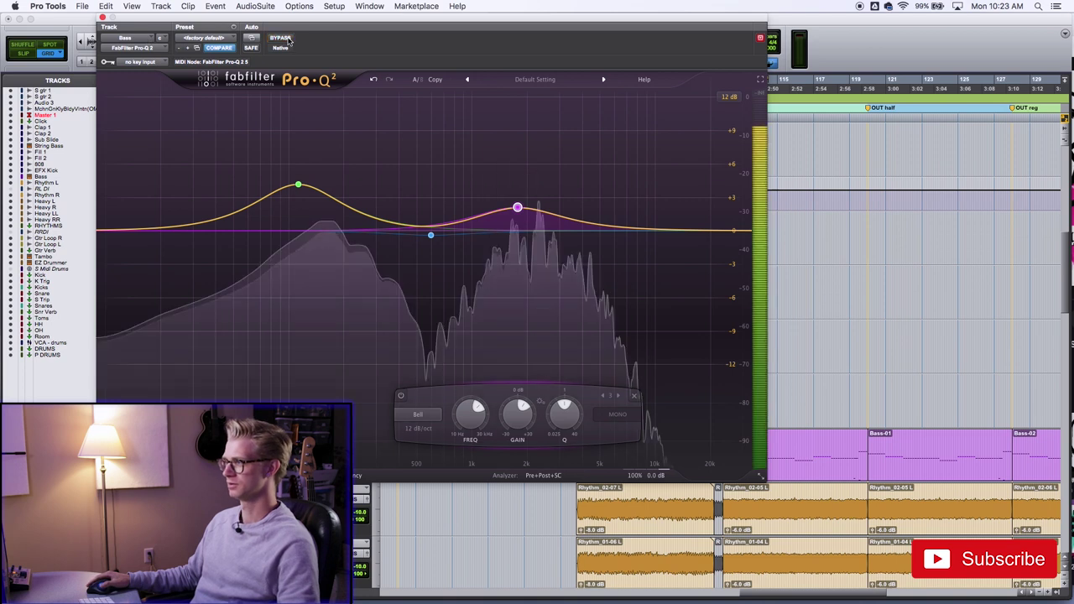
click(285, 39)
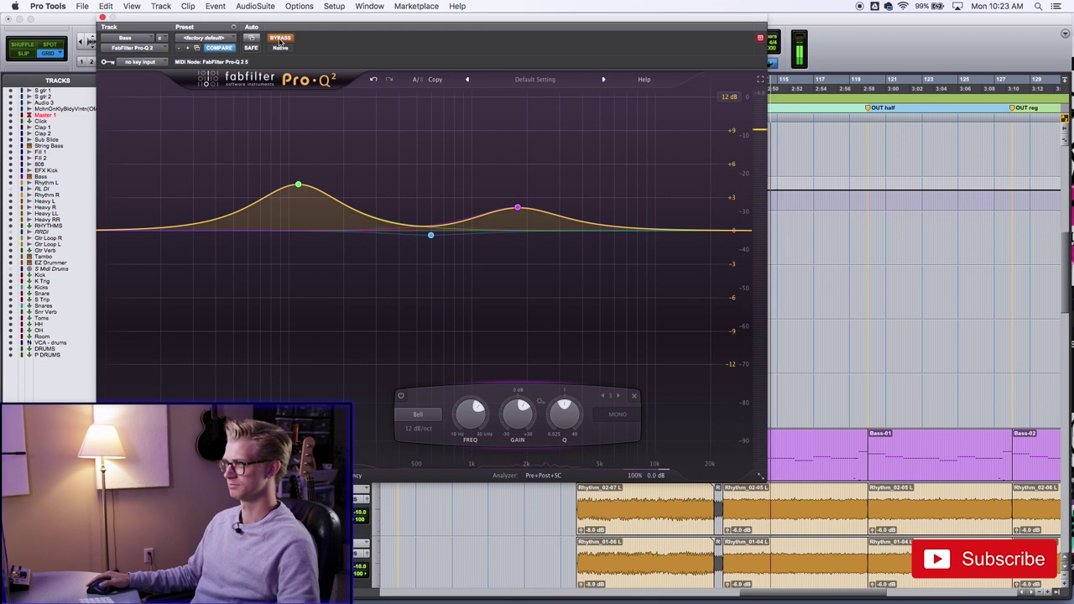
click(281, 40)
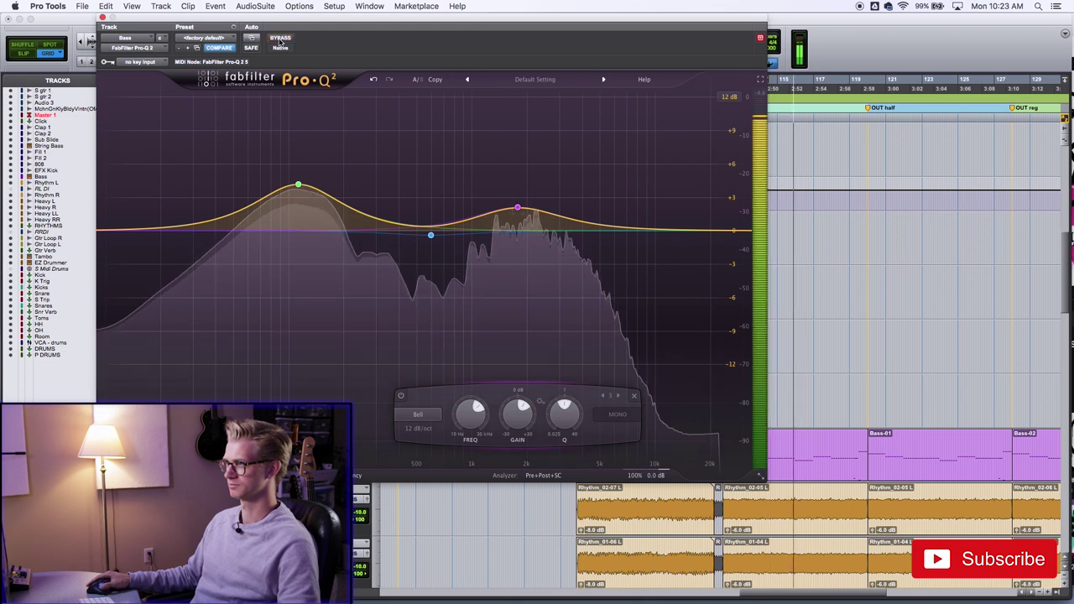
Close the Pro-Q 2 window, stop playback, and take the Bass track's C6-SideChain compressor out of bypass.
click(102, 16)
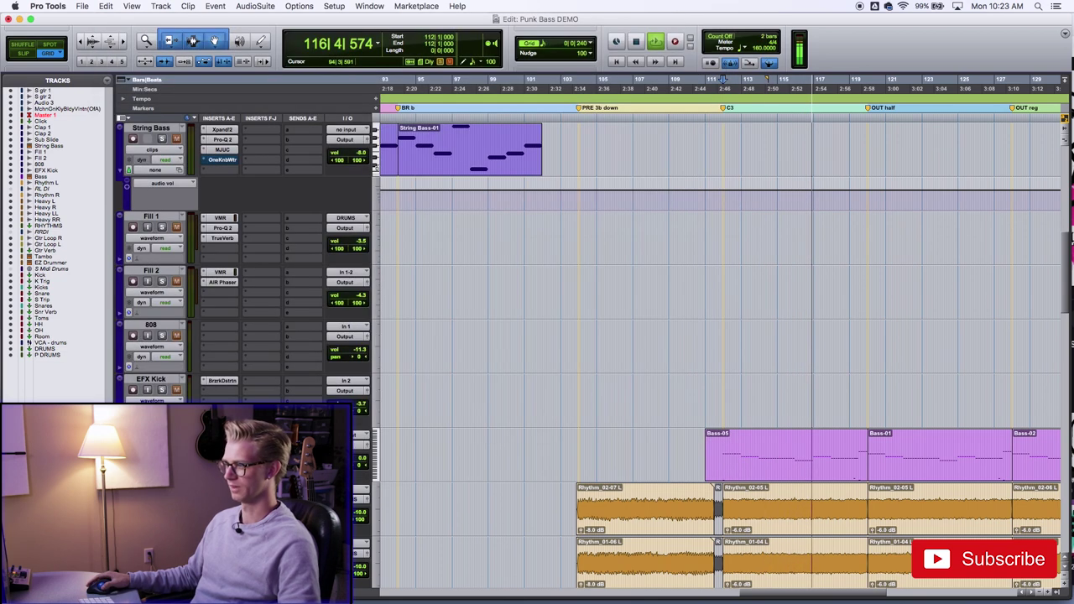
key(space)
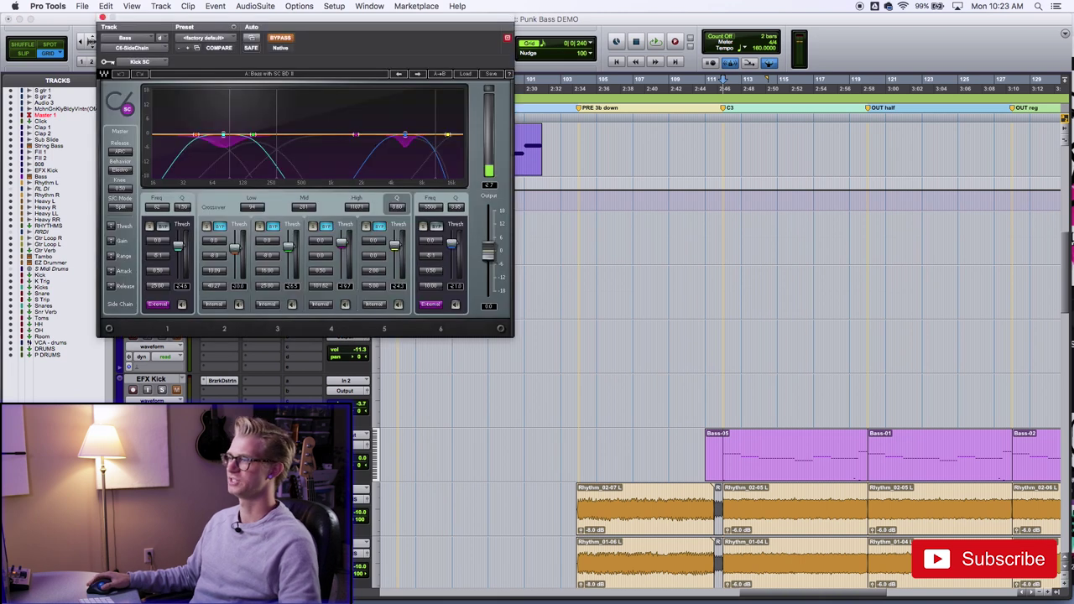
click(279, 38)
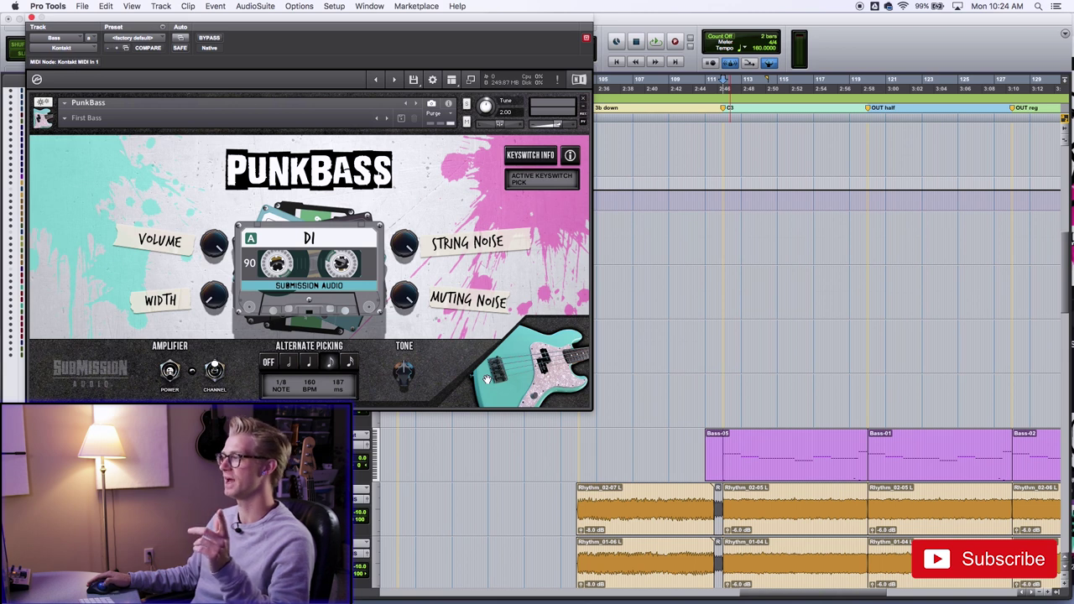
Display the PunkBass keyswitch list and open the Bass-05 clip in the MIDI Editor, zoomed in on its notes.
click(541, 158)
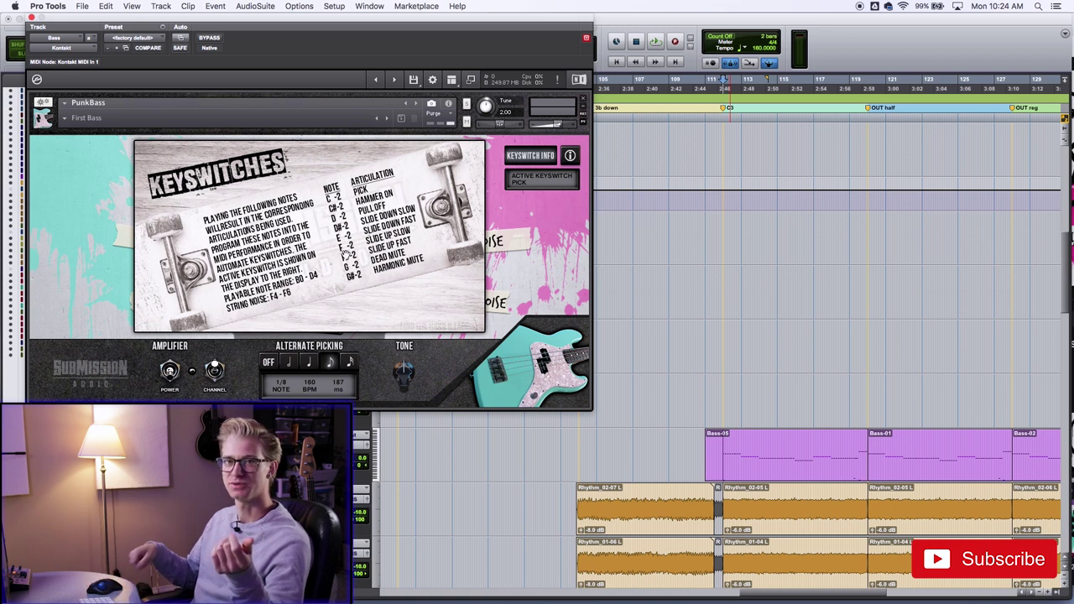
click(723, 457)
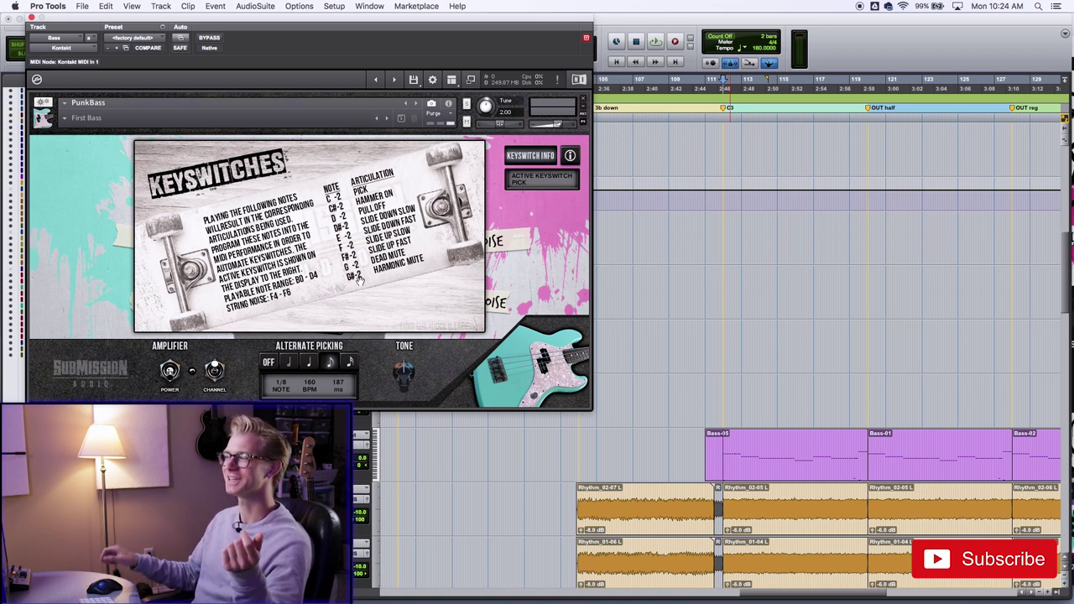
key(super+equal)
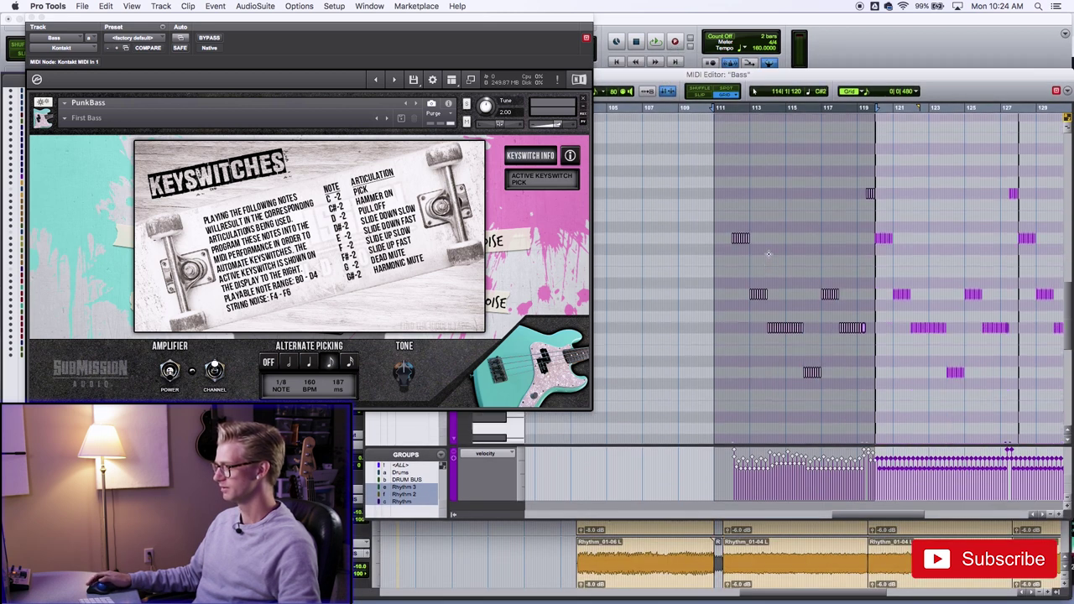
click(797, 284)
key(super+bracketright)
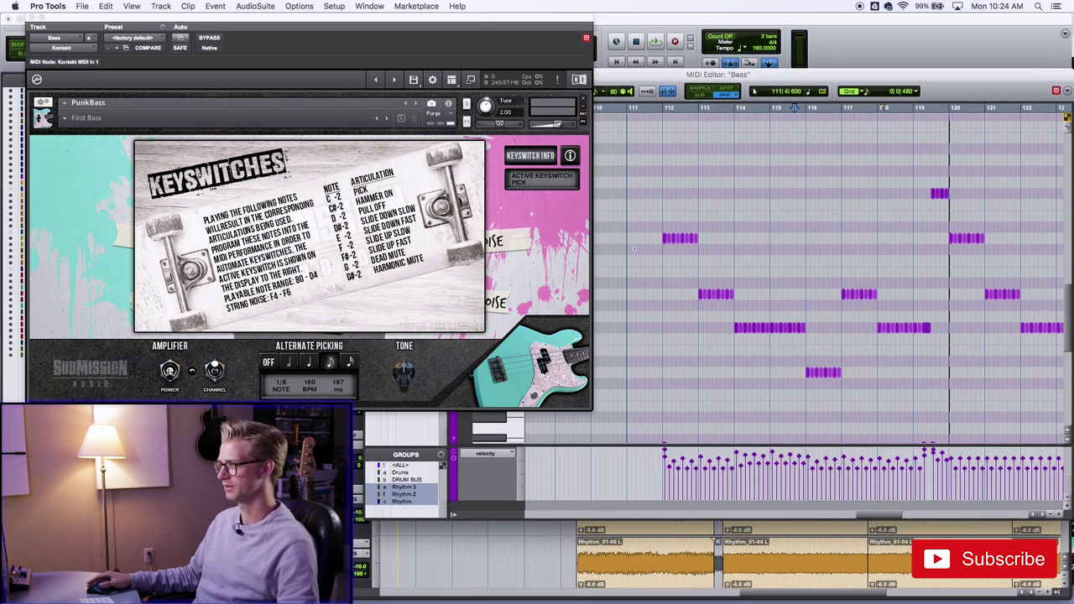
Audition the bass notes in the MIDI Editor twice, starting just before bar 112.
click(657, 247)
key(space)
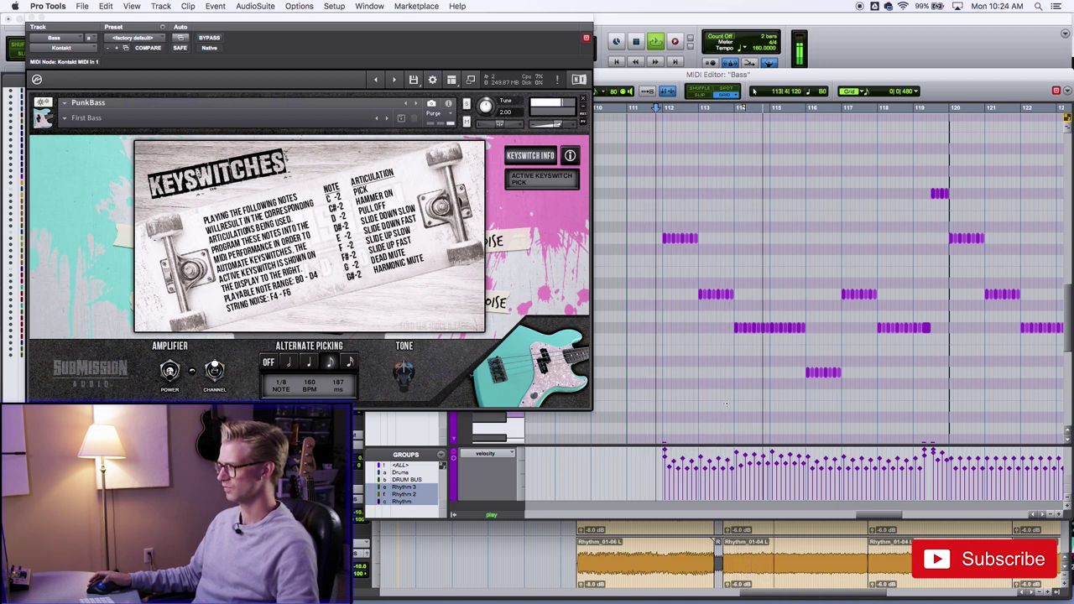
key(space)
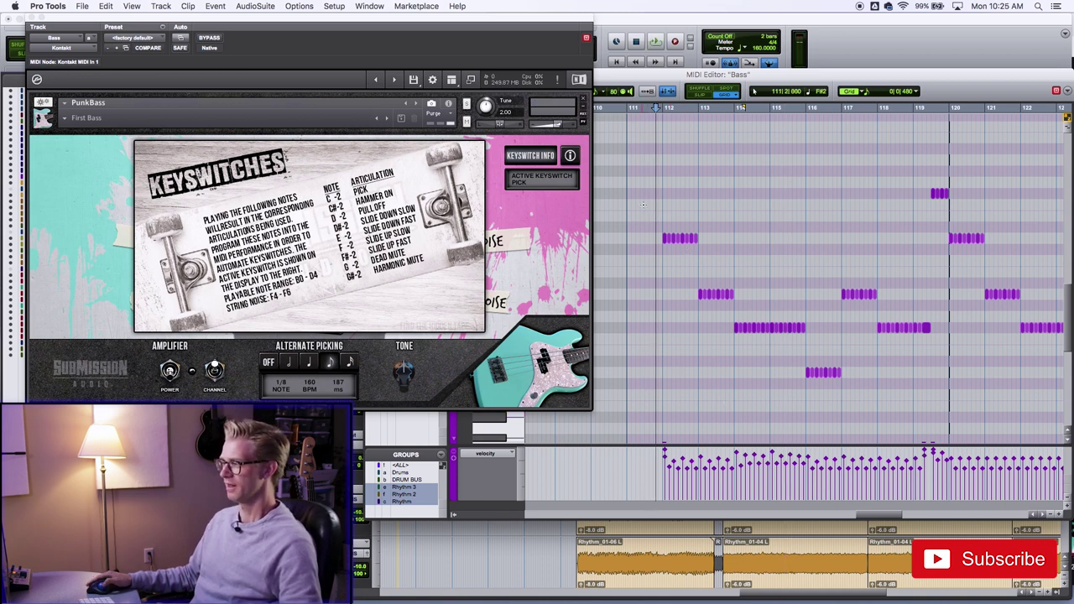
click(662, 214)
key(space)
key(space)
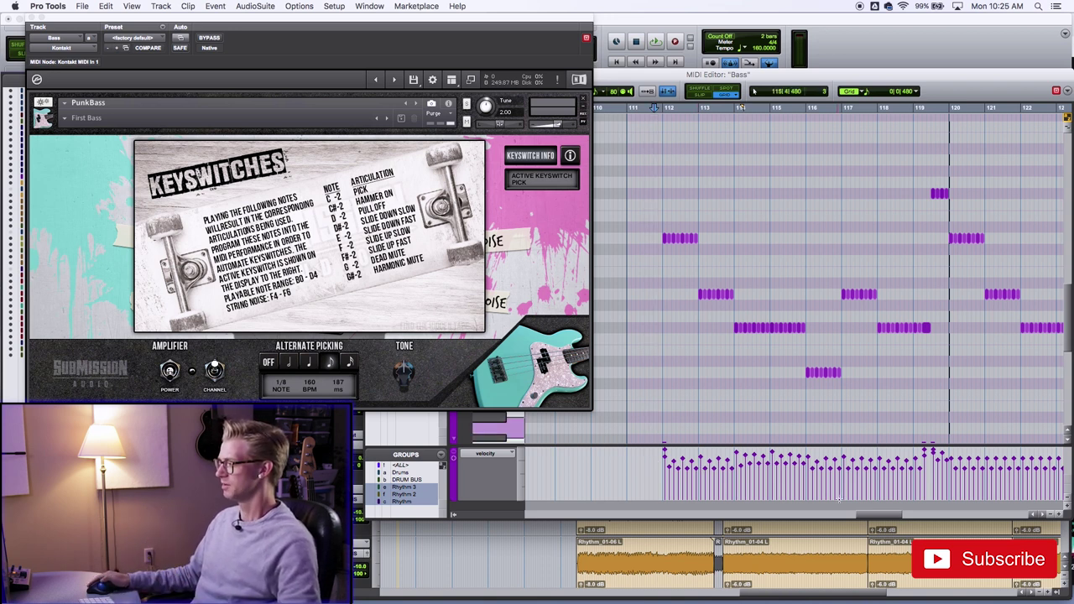
Add a high-velocity D2 note filling bar 111 before the existing bar 112 notes, and audition the lead-in.
drag(879, 516, 909, 515)
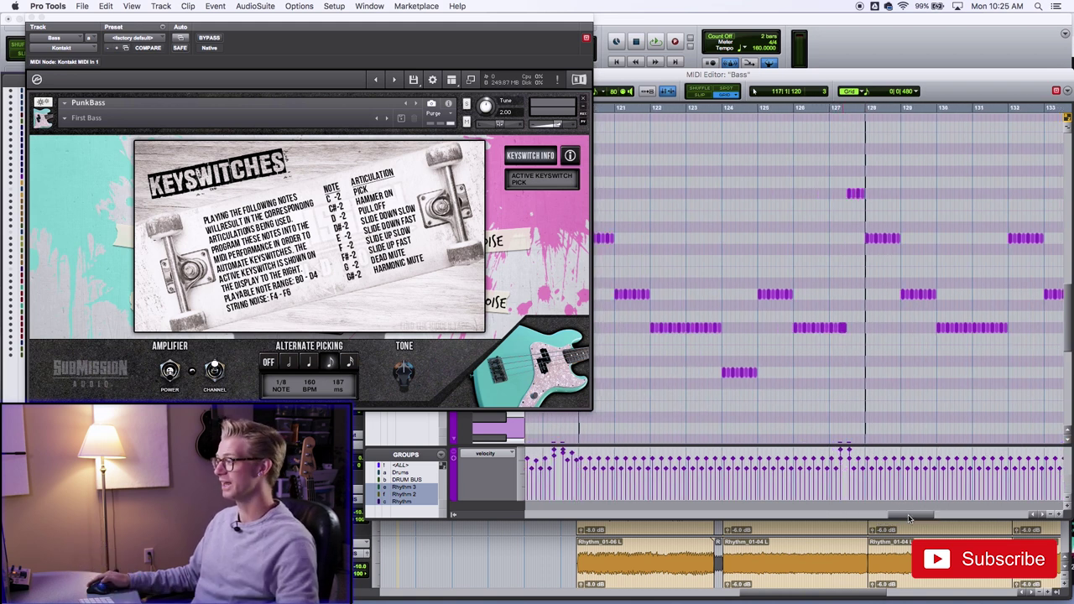
drag(912, 515, 895, 513)
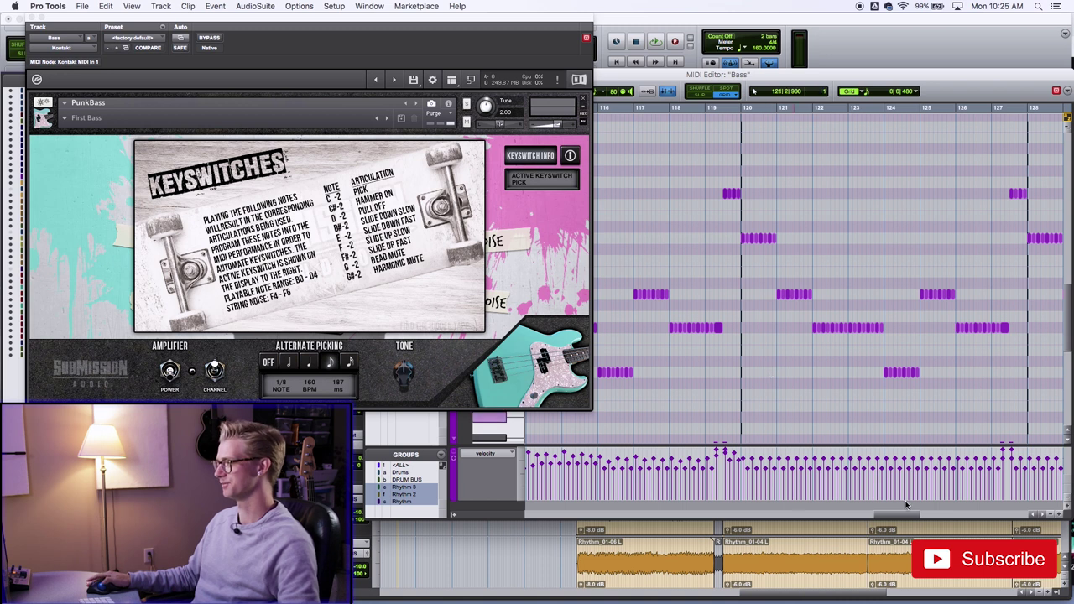
scroll(769, 375, left, 5)
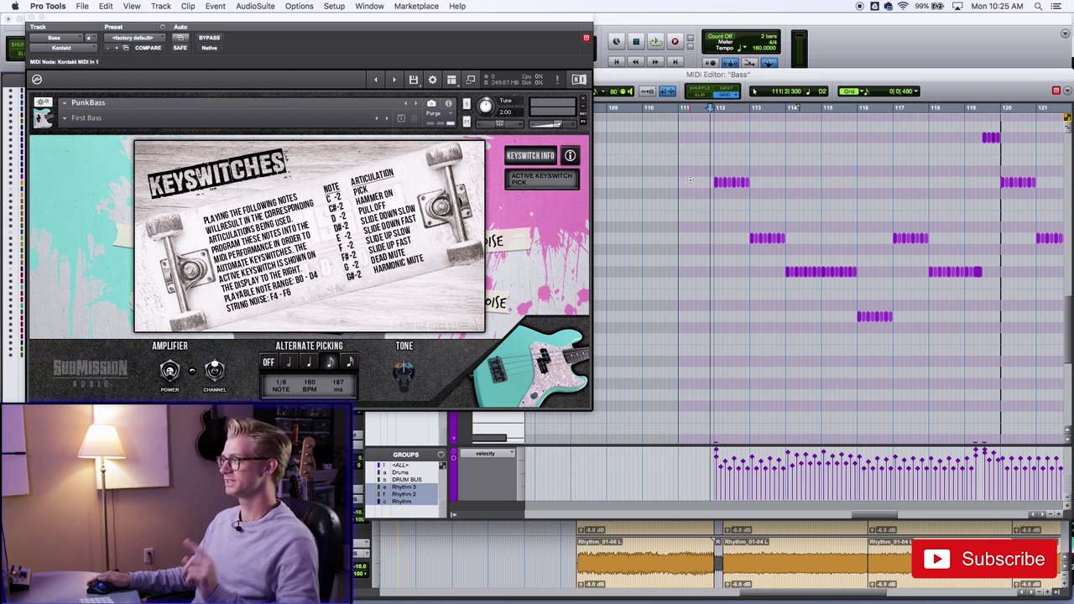
click(673, 179)
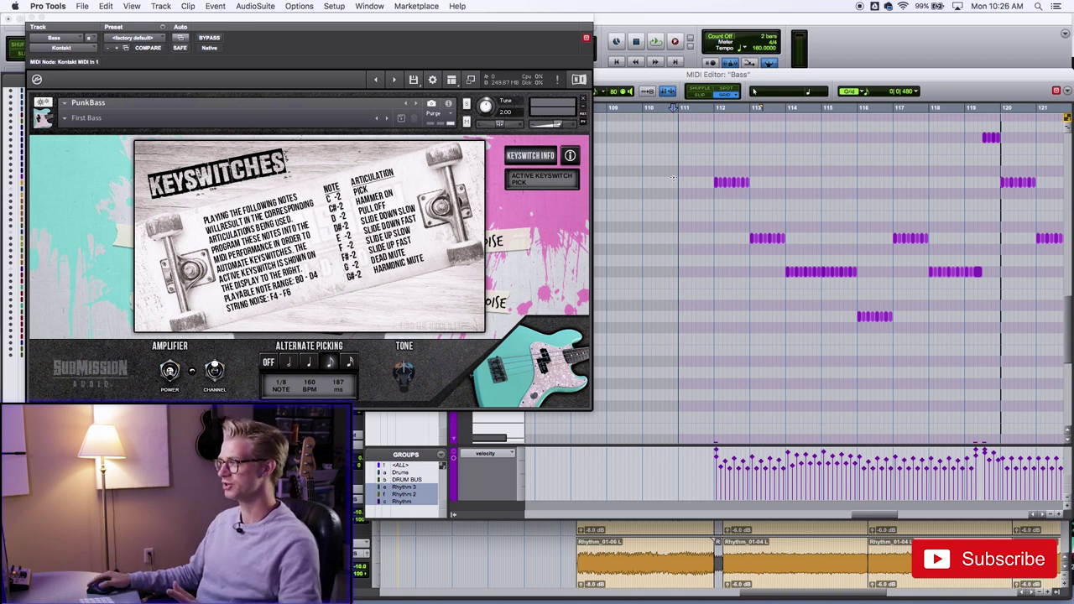
click(680, 182)
click(680, 182)
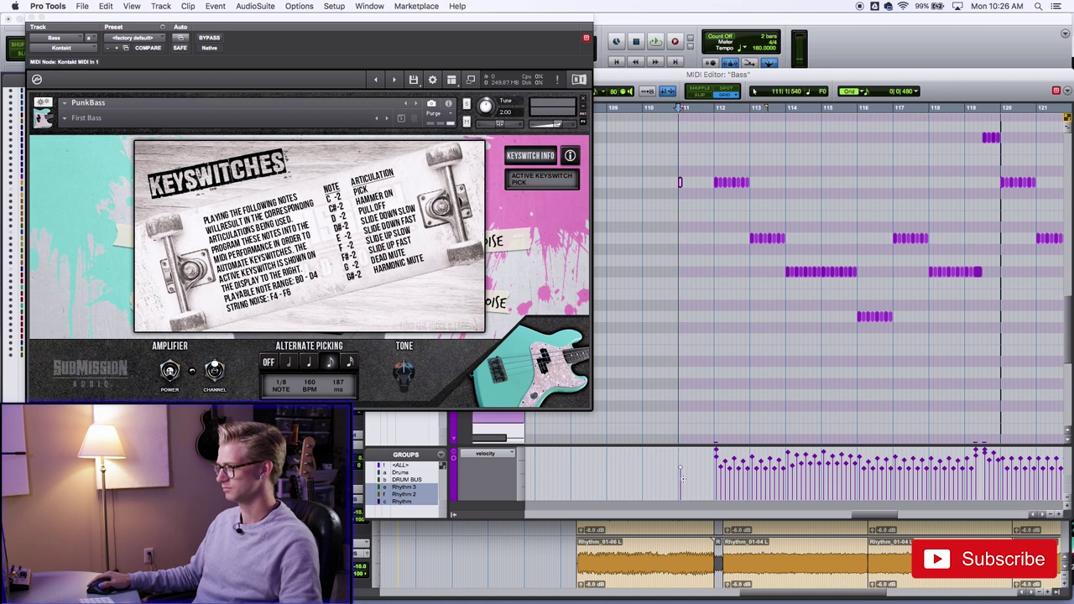
drag(681, 436, 697, 149)
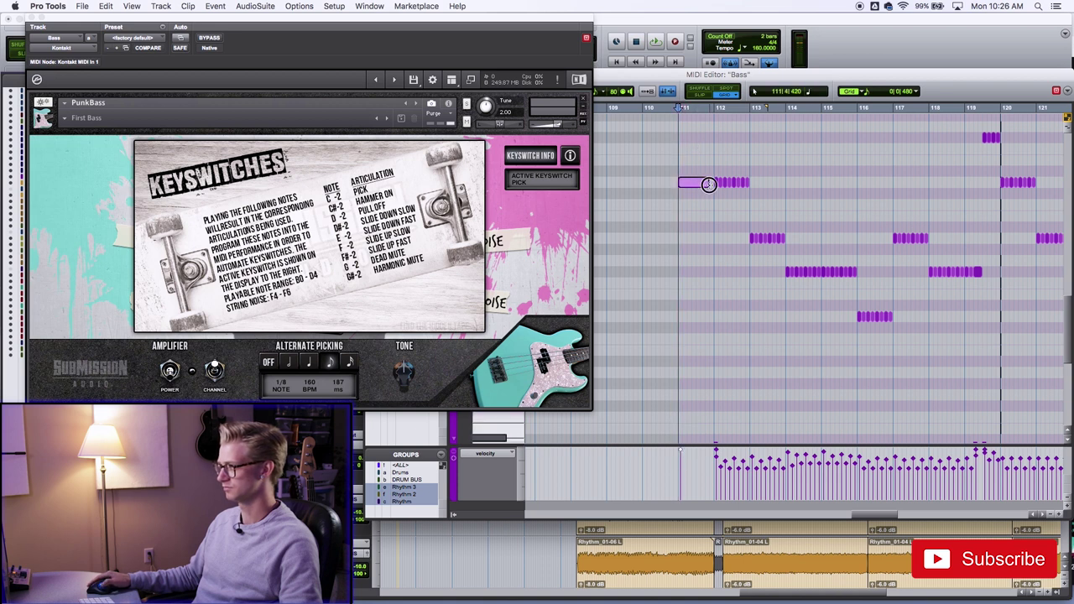
click(669, 173)
key(space)
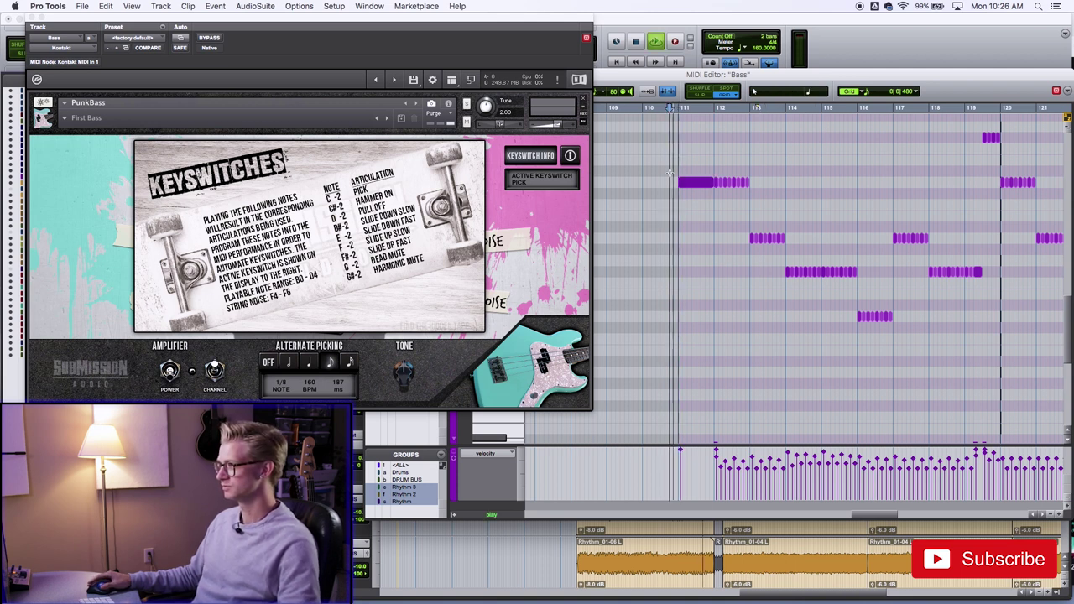
key(space)
Add a high-velocity D#-2 keyswitch at the start of bar 111 for Slide Down Slow, and audition it.
scroll(679, 176, down, 5)
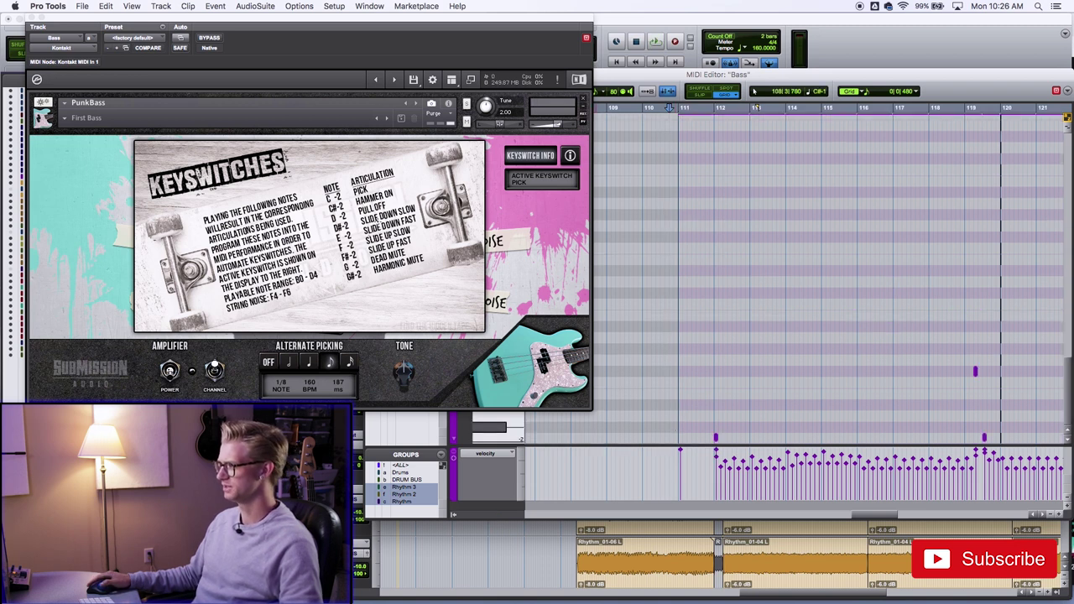
click(684, 348)
click(682, 351)
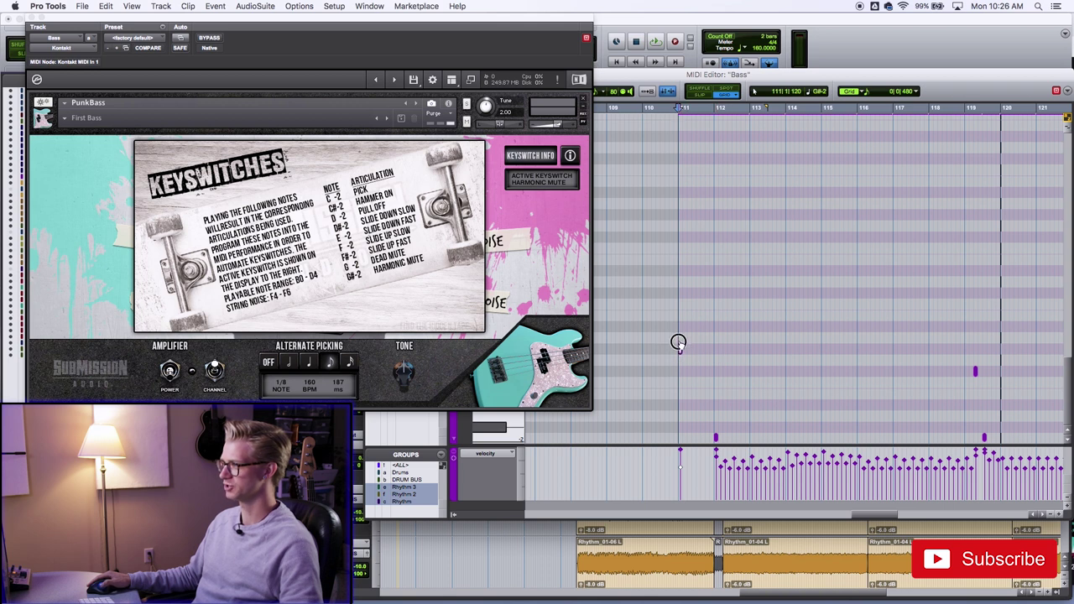
drag(679, 341, 679, 406)
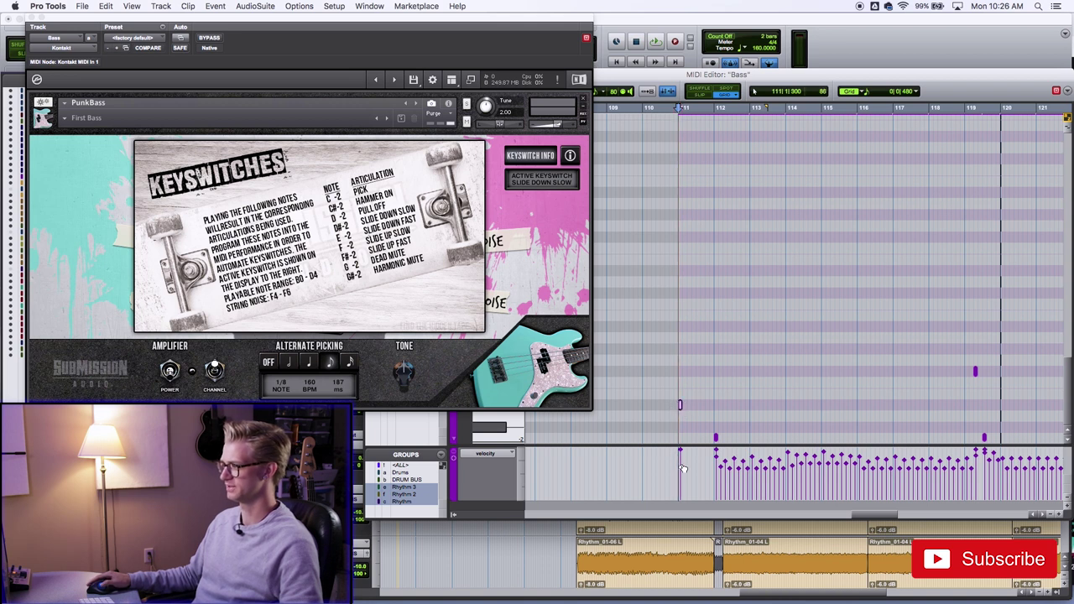
click(660, 377)
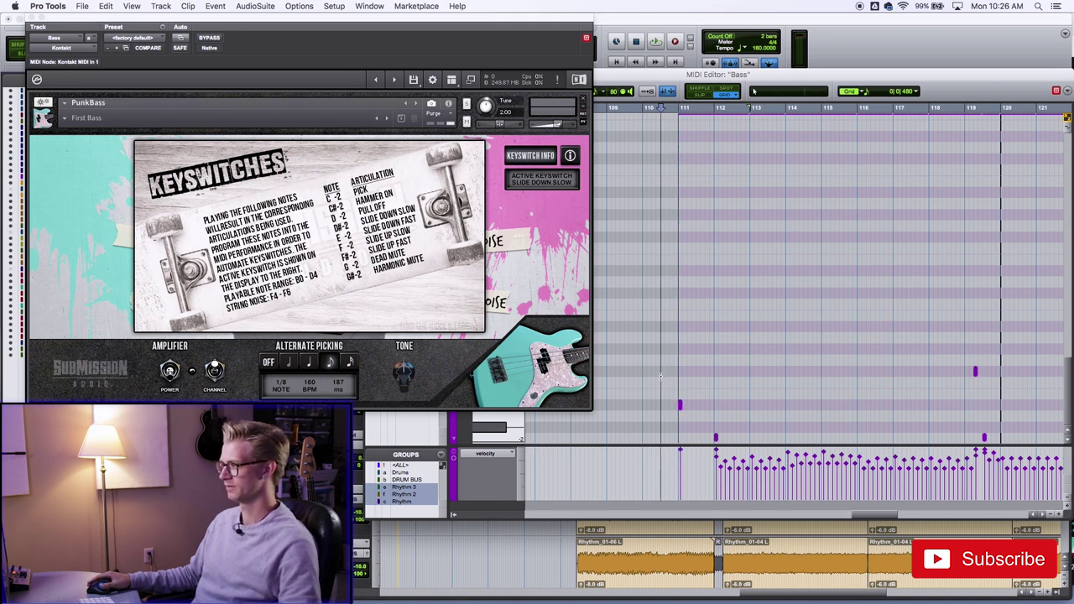
key(space)
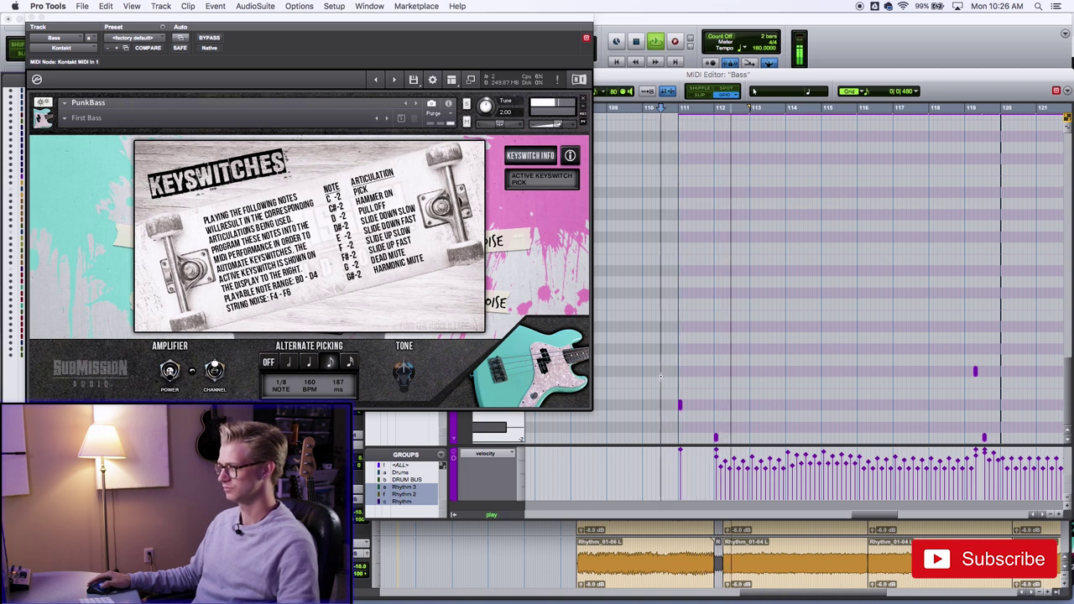
key(space)
Move the D#-2 keyswitch and the D2 lead-in note's start to beat 3 of bar 111, and audition them, finishing in the Edit window.
click(680, 406)
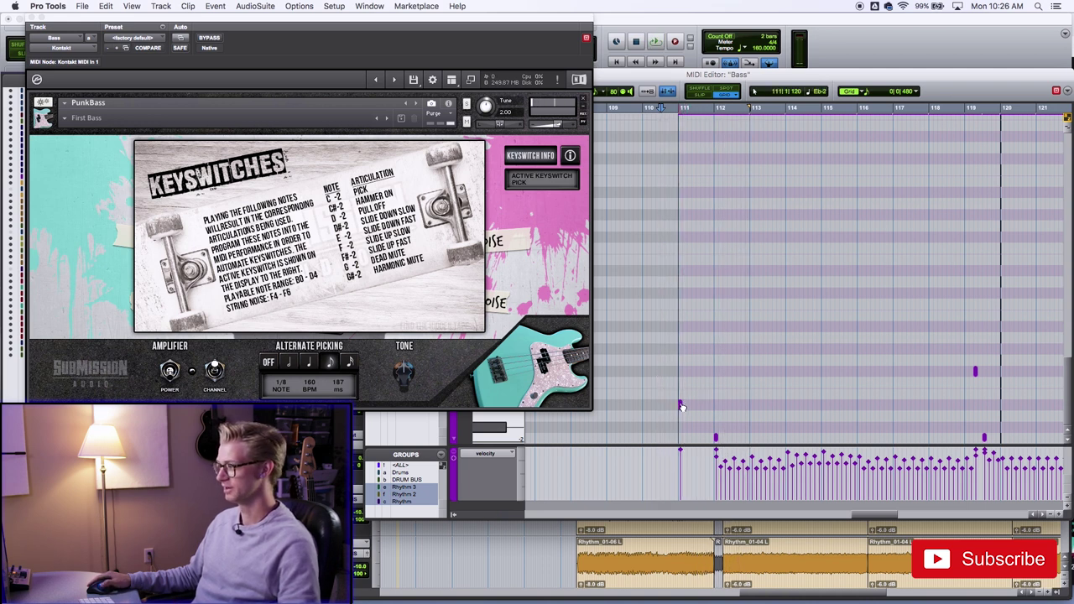
drag(680, 405, 694, 376)
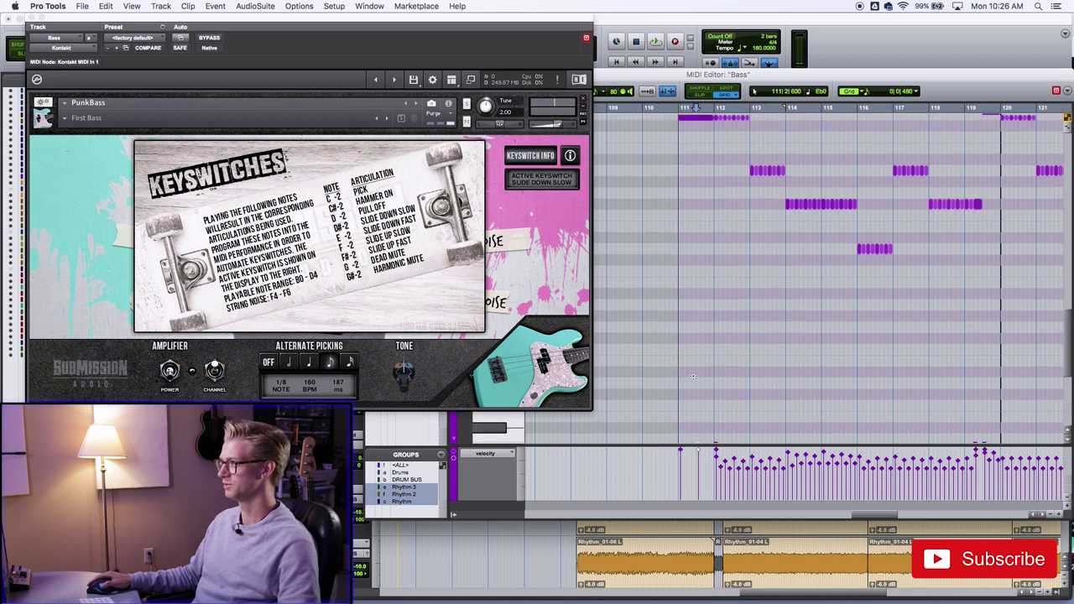
drag(696, 109, 697, 118)
key(space)
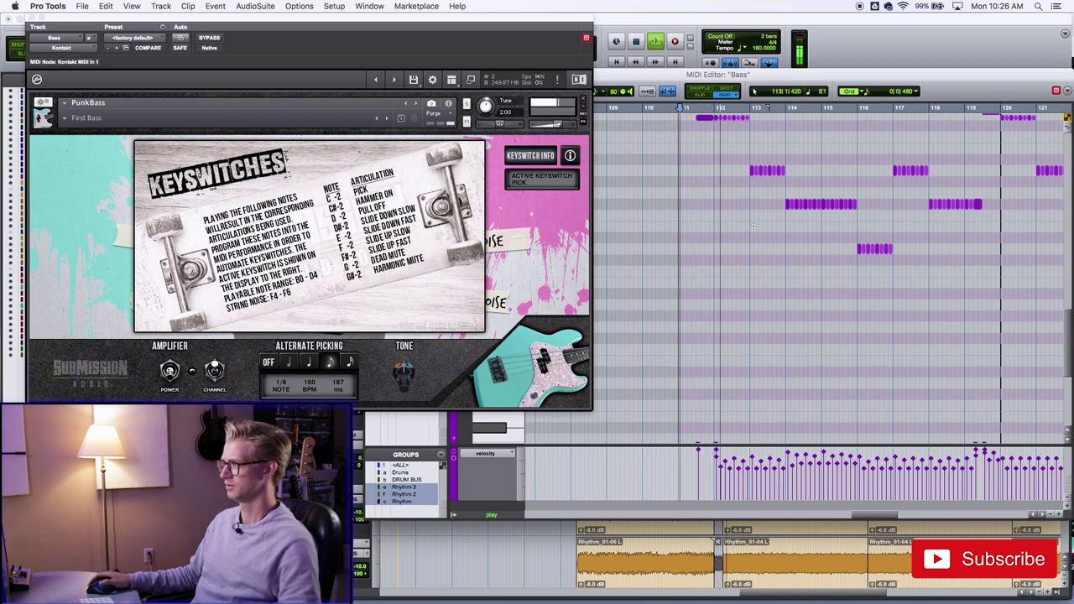
scroll(752, 252, down, 3)
key(space)
key(super+w)
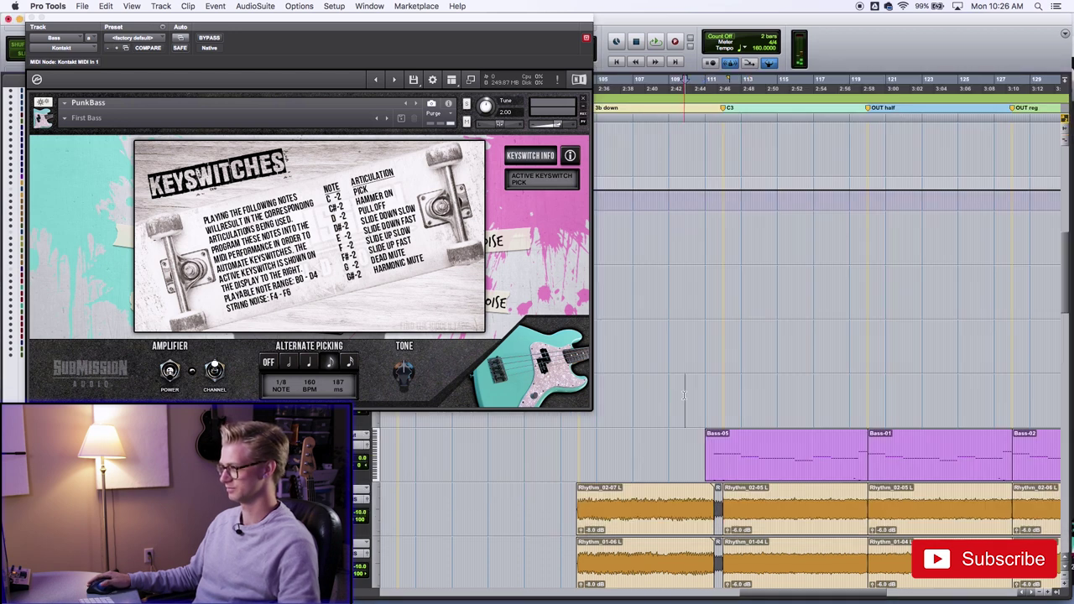
key(space)
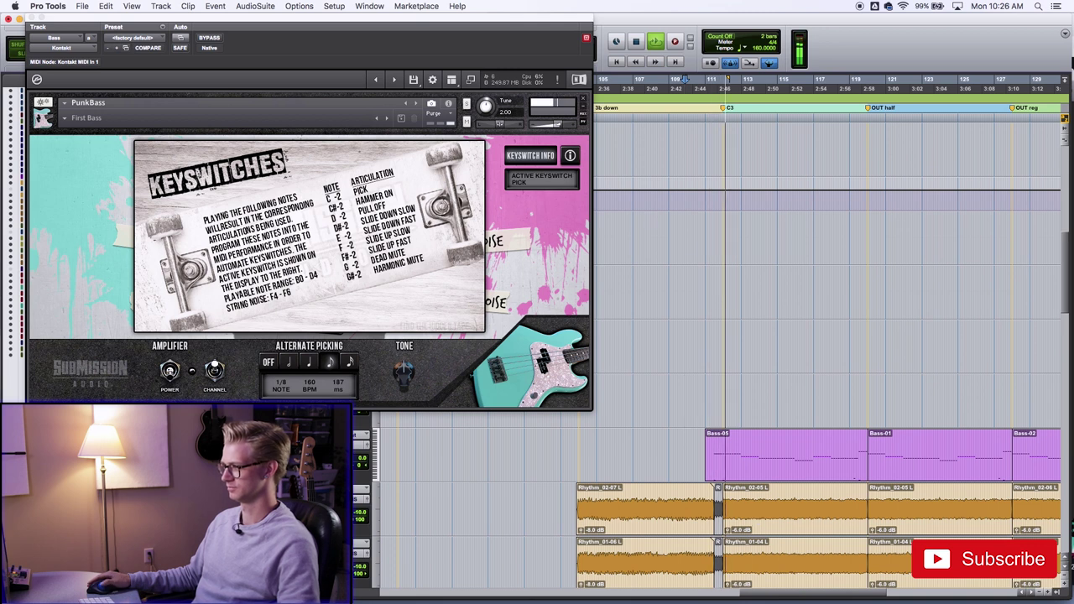
Reopen the Bass-05 clip, lower the lead-in note and move its keyswitch to F-2 for Slide Up Slow, auditioning the result.
double_click(746, 476)
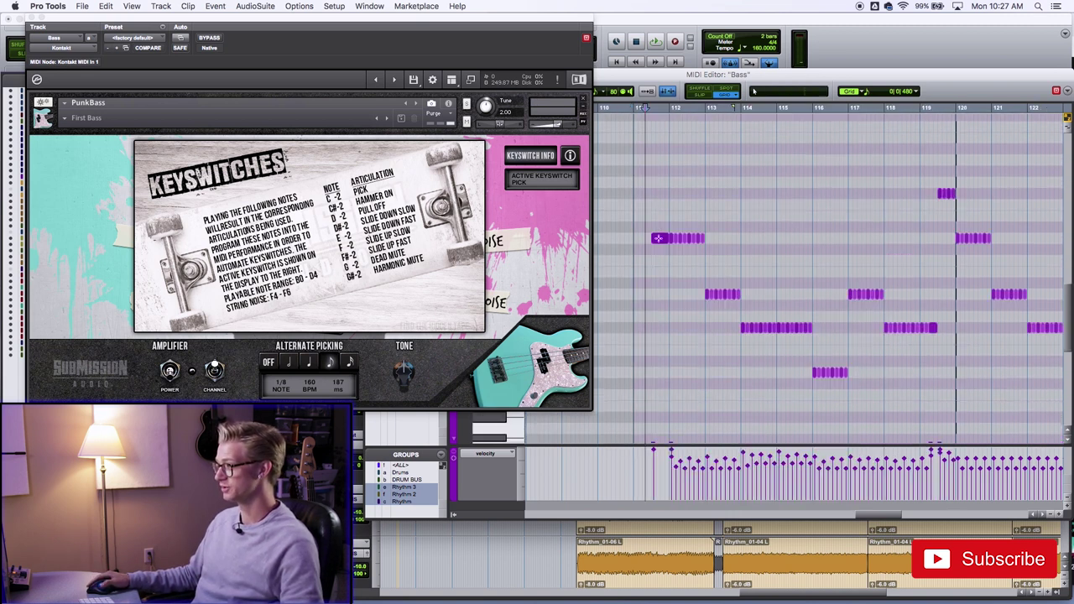
drag(657, 238, 659, 272)
drag(659, 321, 653, 382)
key(space)
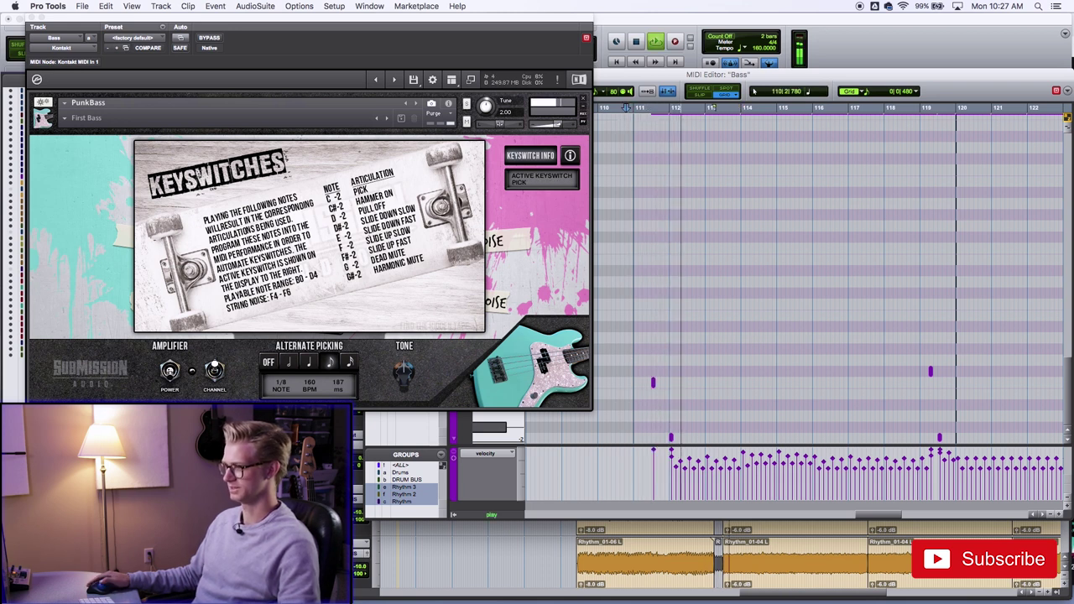
key(super+w)
key(space)
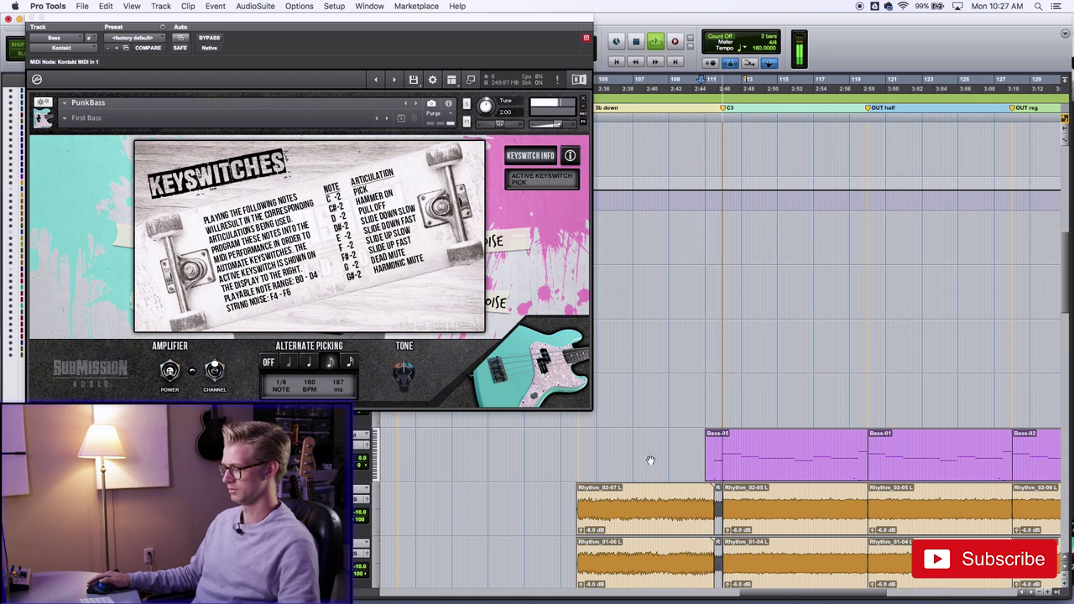
Reopen Bass-05 in the MIDI Editor, lower the lead-in note in bar 111 to B0, and audition the slow upward slide.
double_click(771, 469)
key(space)
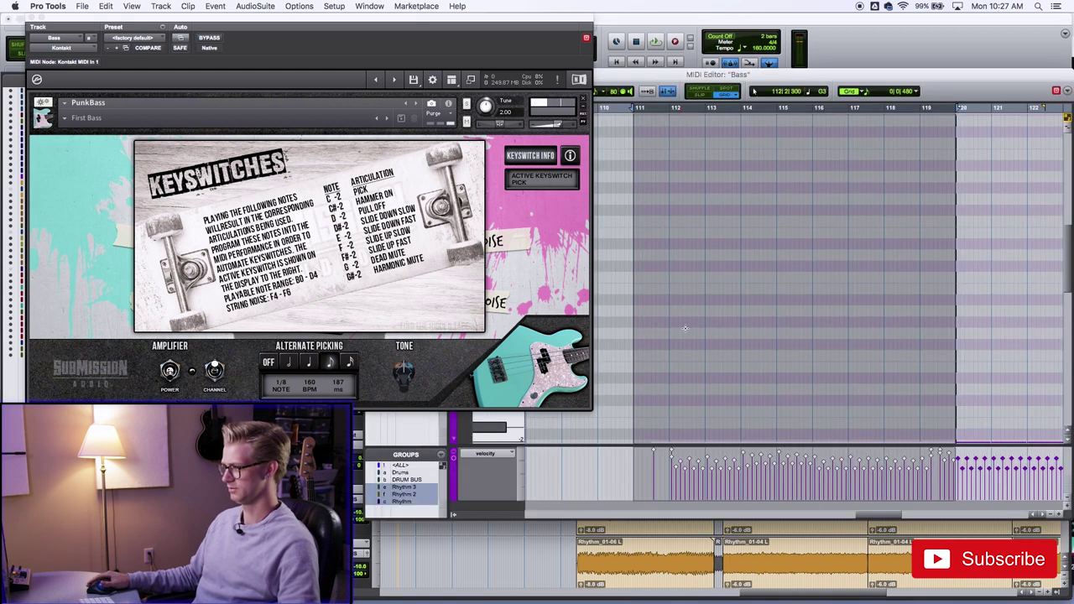
click(684, 328)
scroll(680, 325, down, 5)
scroll(671, 319, down, 5)
click(653, 382)
alt+click(653, 382)
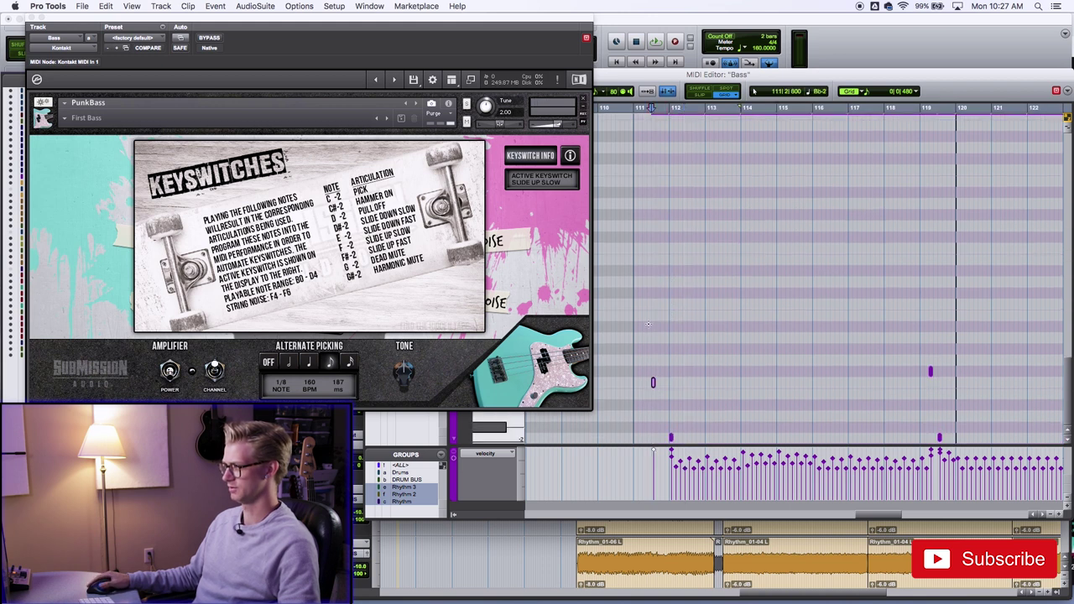
scroll(647, 324, up, 5)
mouse_move(661, 173)
mouse_down()
mouse_move(660, 214)
mouse_move(659, 194)
mouse_up()
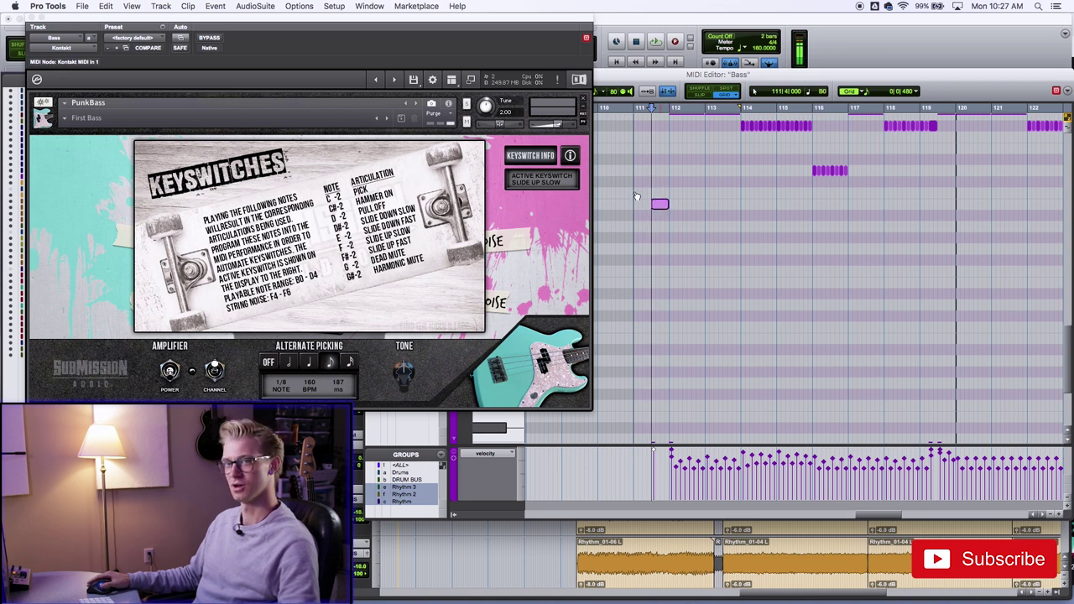
key(space)
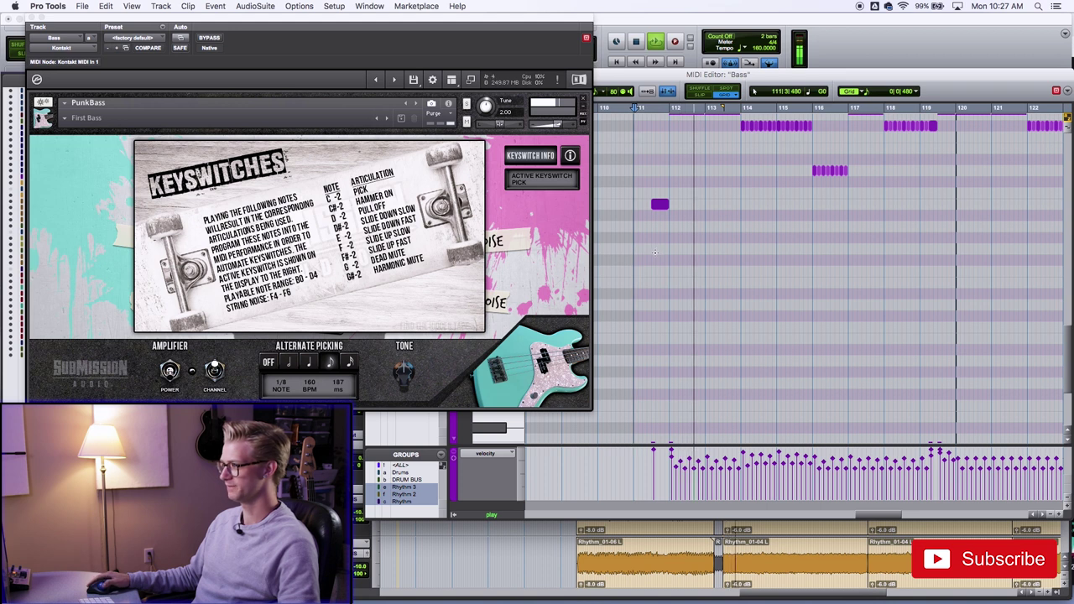
key(space)
Move the bar 111 keyswitch up to F#-2 for Slide Up Fast and play the transition.
scroll(656, 253, down, 5)
drag(654, 383, 653, 371)
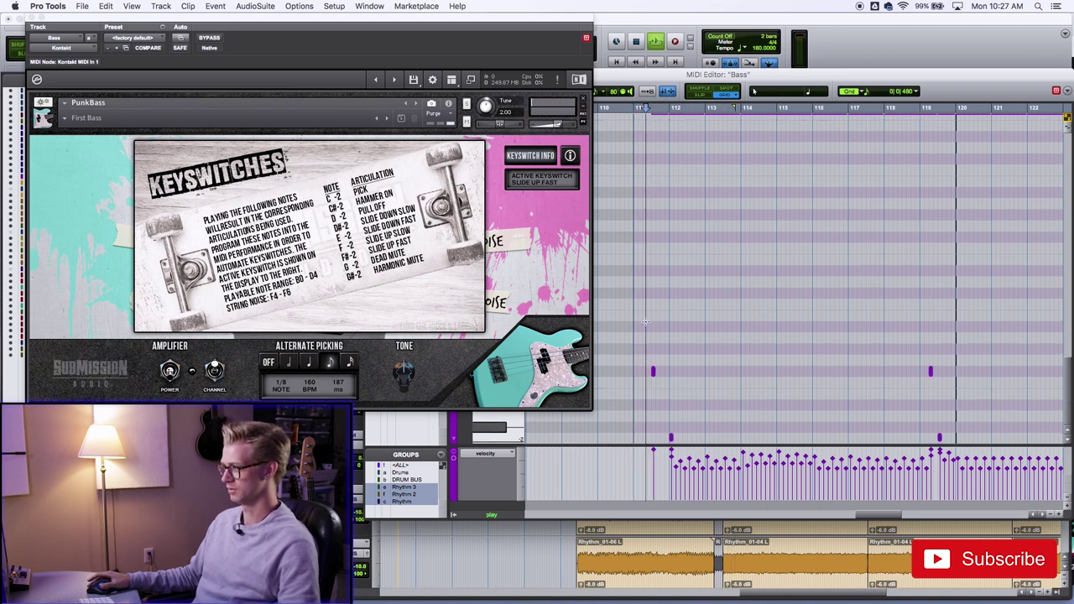
scroll(648, 252, down, 5)
Trim the B0 lead-in note's start to beat 4 of bar 111 and move the F#-2 keyswitch to the same beat.
click(657, 138)
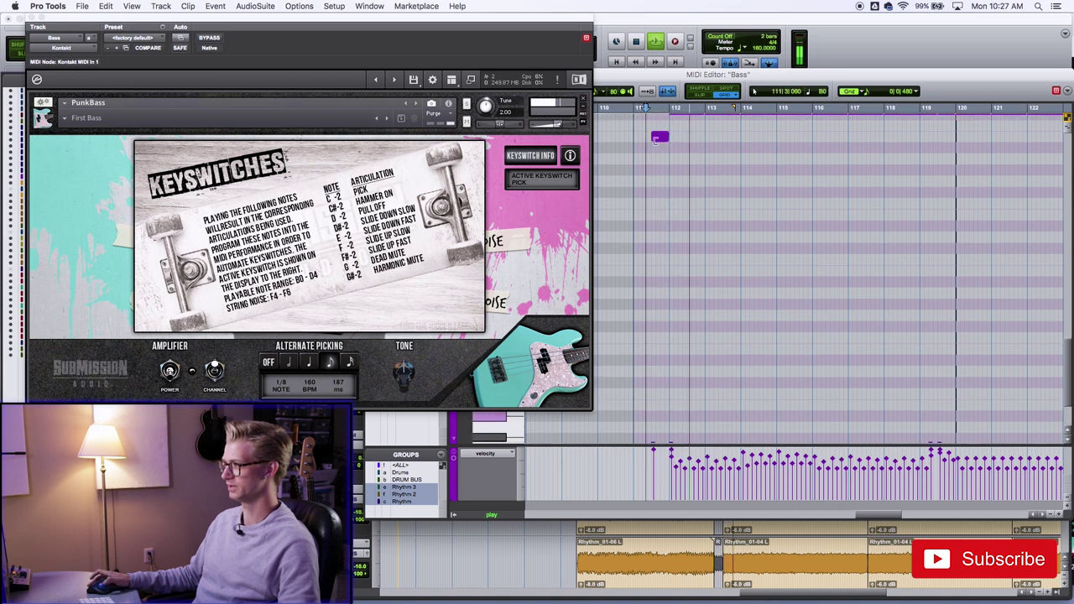
scroll(648, 352, up, 5)
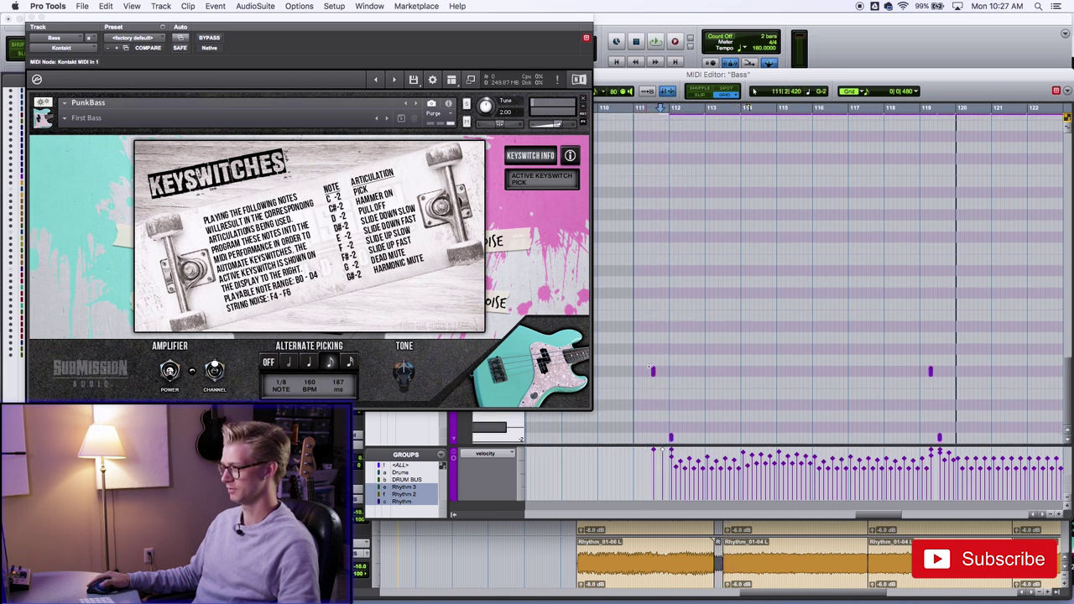
drag(655, 372, 662, 372)
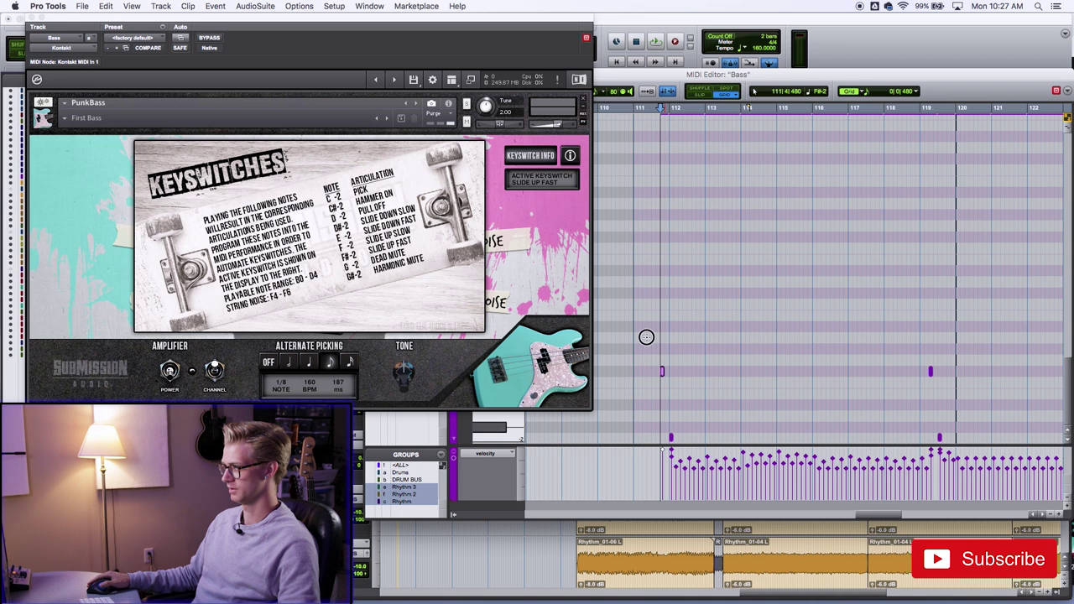
Raise the lead-in note to D1, audition the fast upward slide, and return to the Edit window.
scroll(646, 338, up, 5)
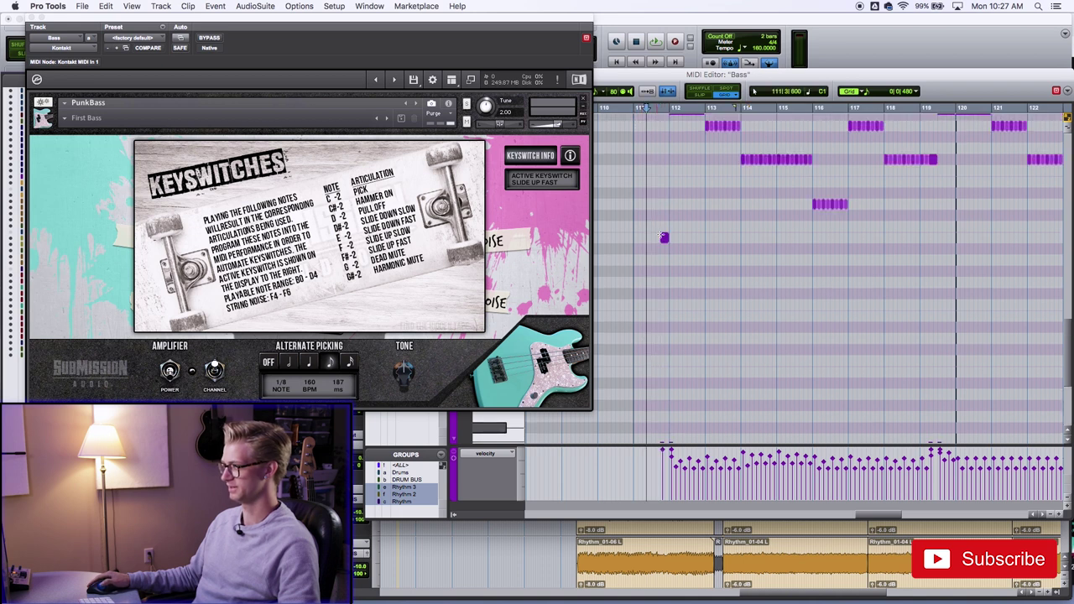
click(663, 204)
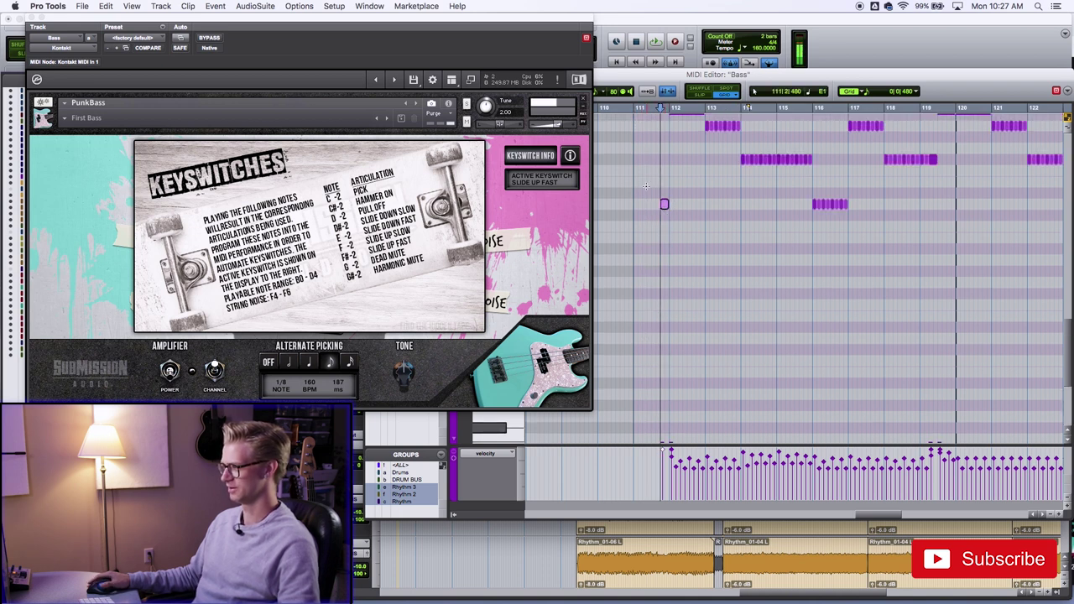
key(space)
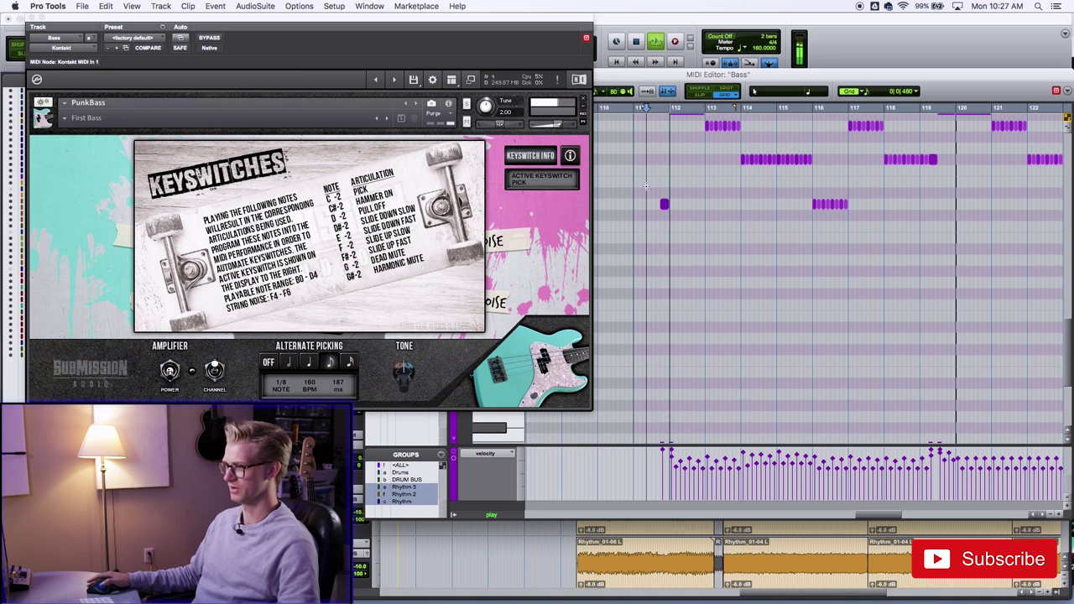
key(space)
key(ctrl+equal)
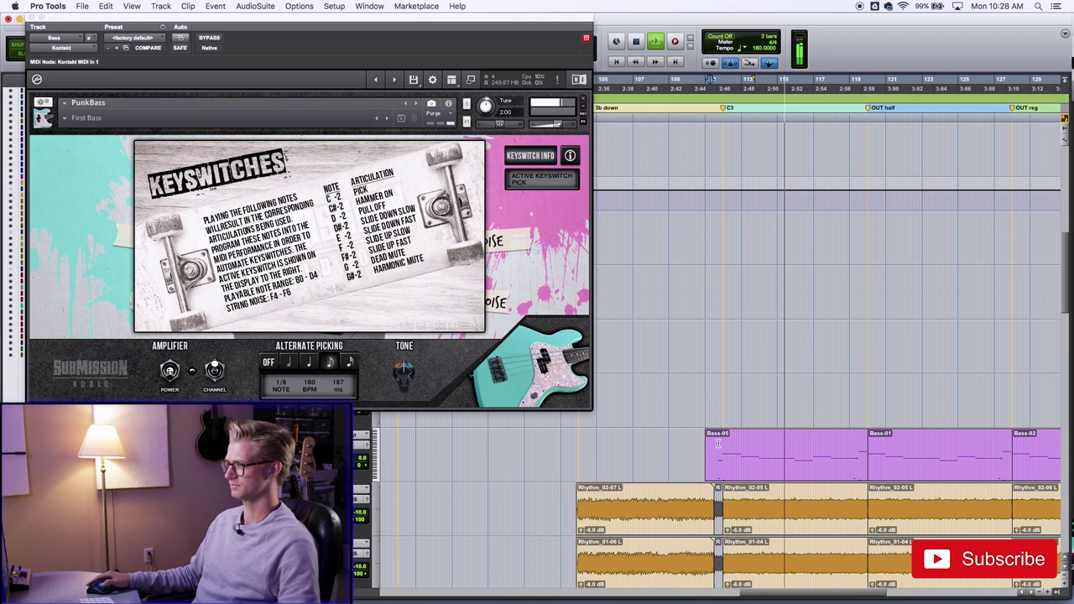
Stop playback, reopen the Bass-05 clip in the MIDI Editor, and clear the note selection around the D1 lead-in note.
click(749, 476)
click(748, 477)
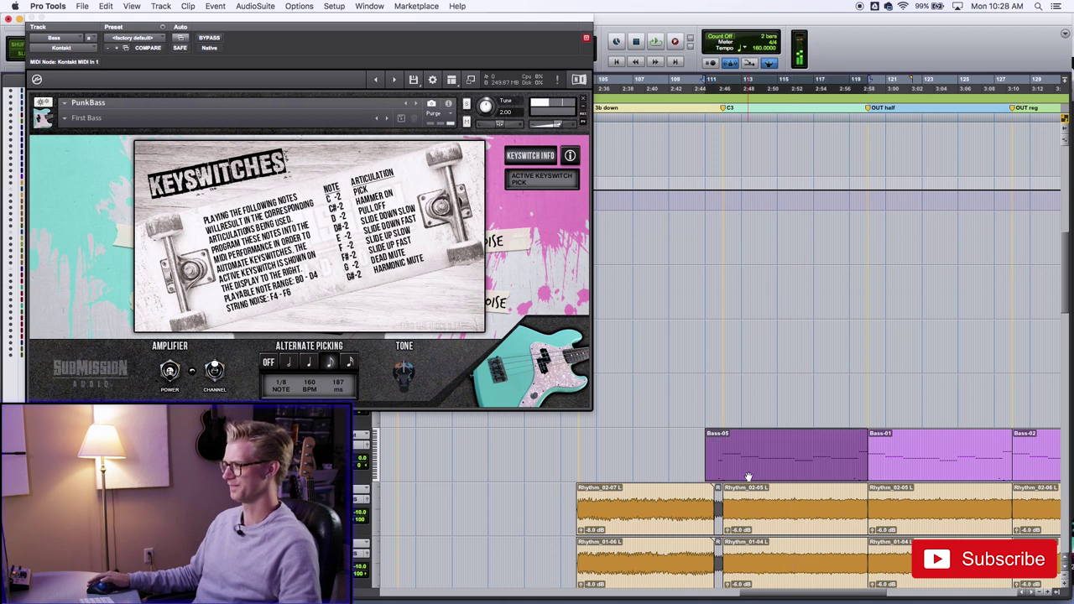
key(ctrl+equal)
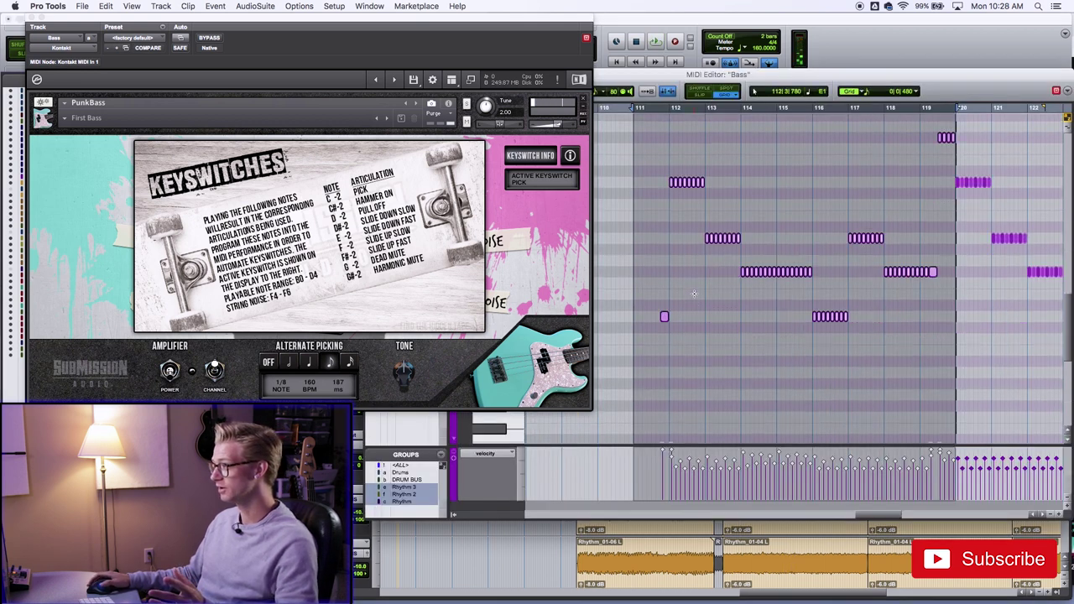
click(664, 239)
scroll(664, 269, up, 2)
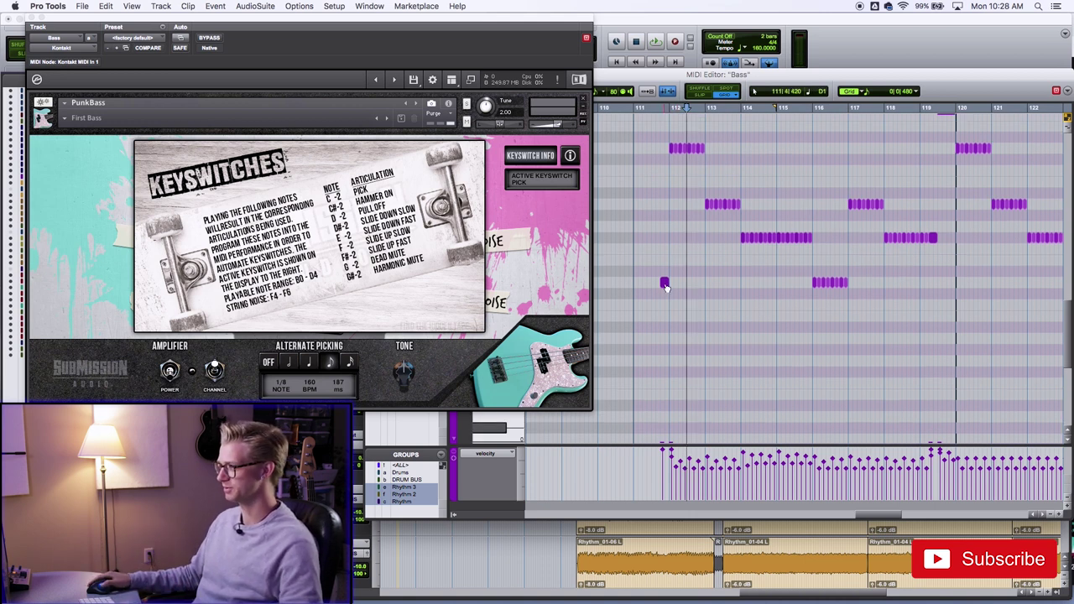
Replace the D1 lead-in note with repeated eighth notes on D2 from beat 3 of bar 111 up to bar 112.
drag(664, 282, 670, 281)
click(667, 148)
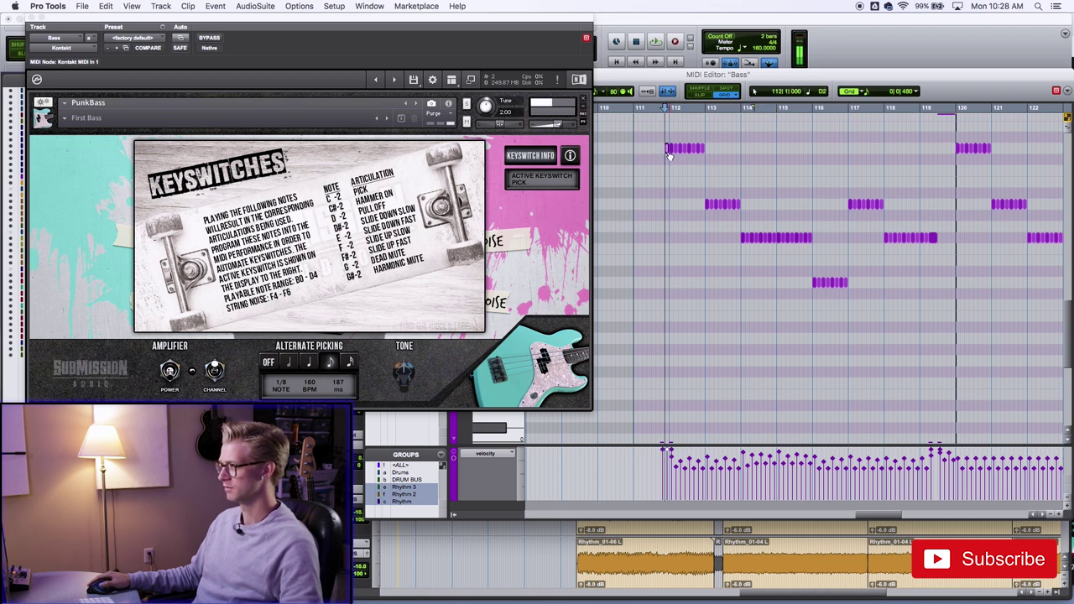
drag(664, 148, 656, 149)
Move the bar 111 keyswitch to beat 3 on G-2 for Dead Mute and play the new lead-in.
scroll(669, 351, down, 5)
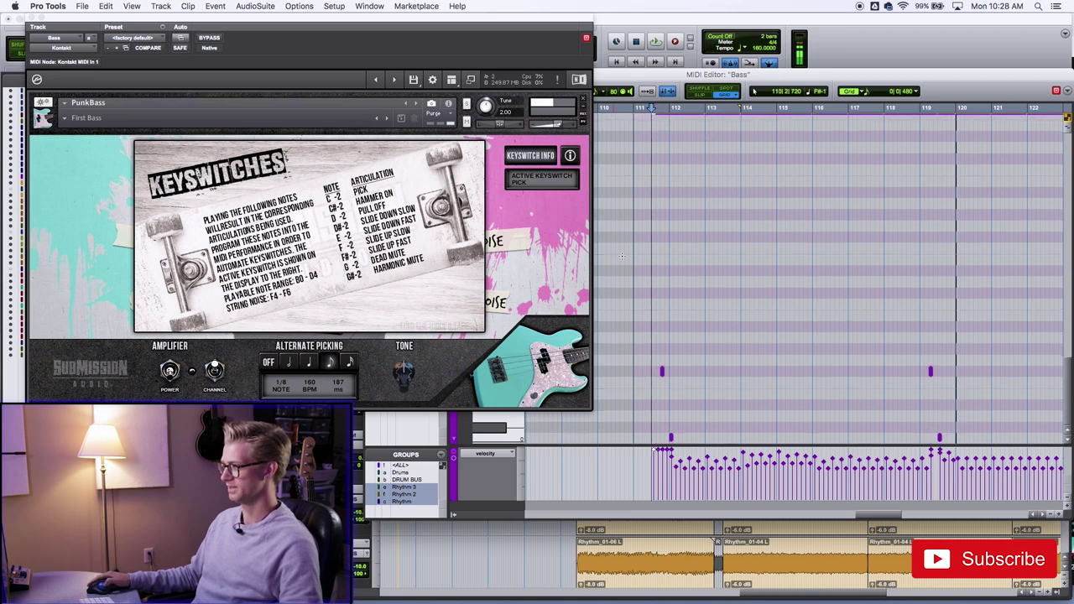
click(662, 372)
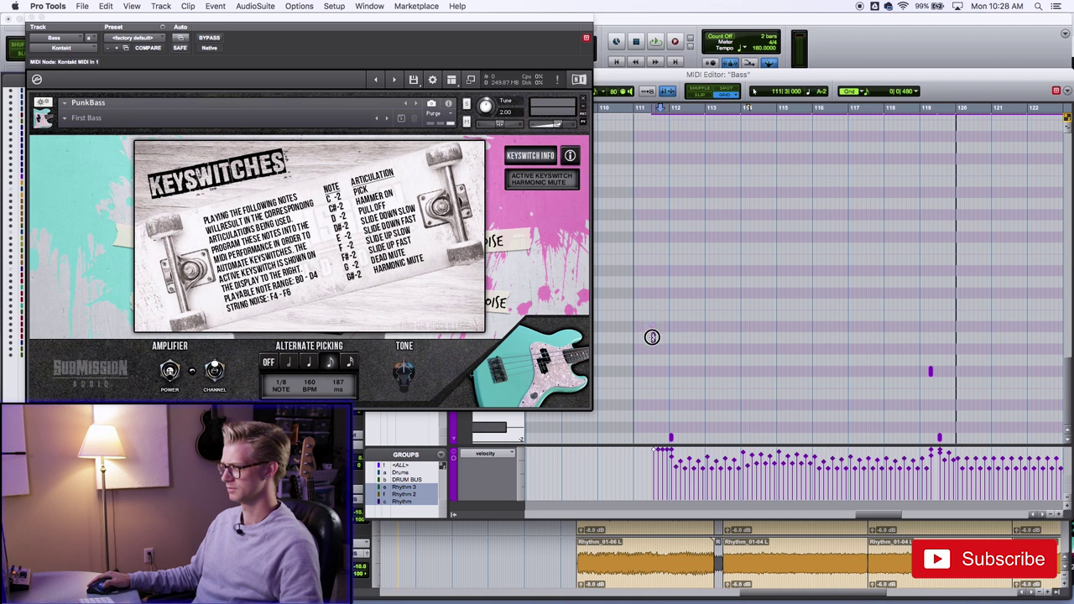
click(654, 361)
click(630, 299)
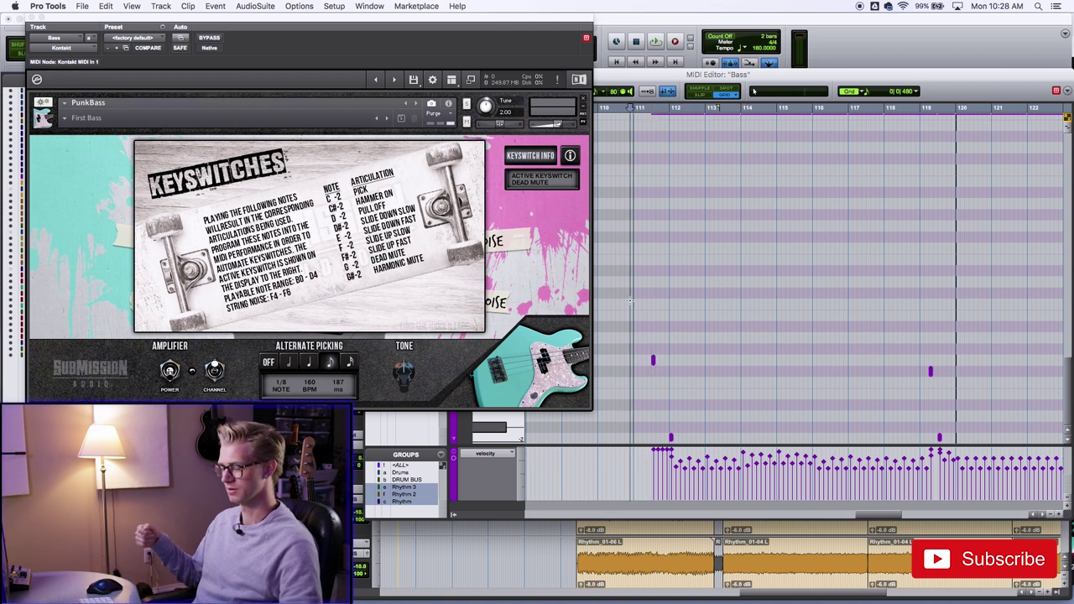
key(space)
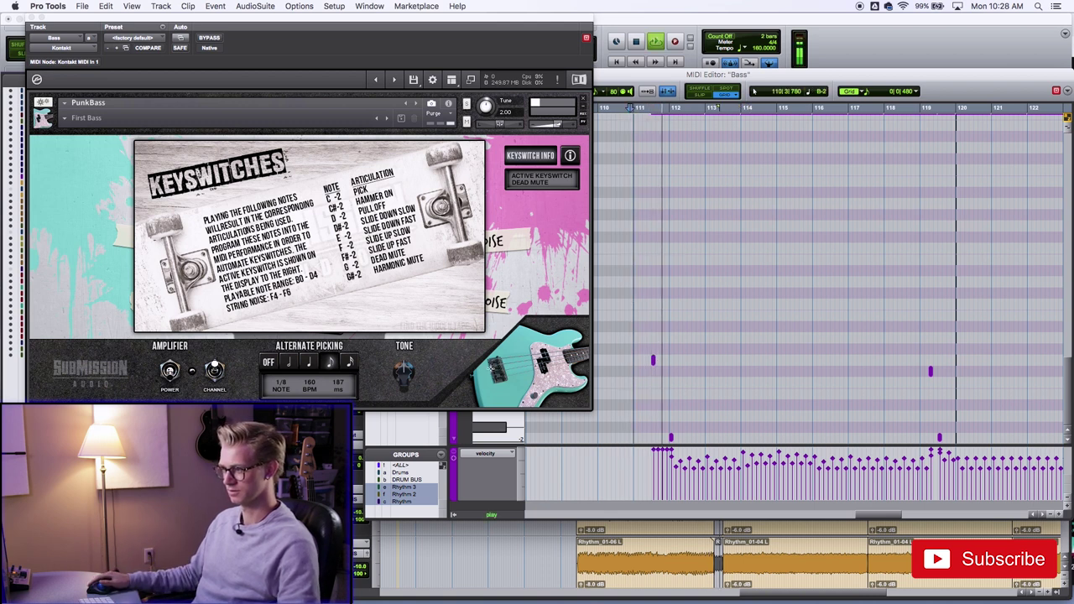
key(space)
Return to the Edit window, select the Bass-05 clip, and play it briefly.
key(super+w)
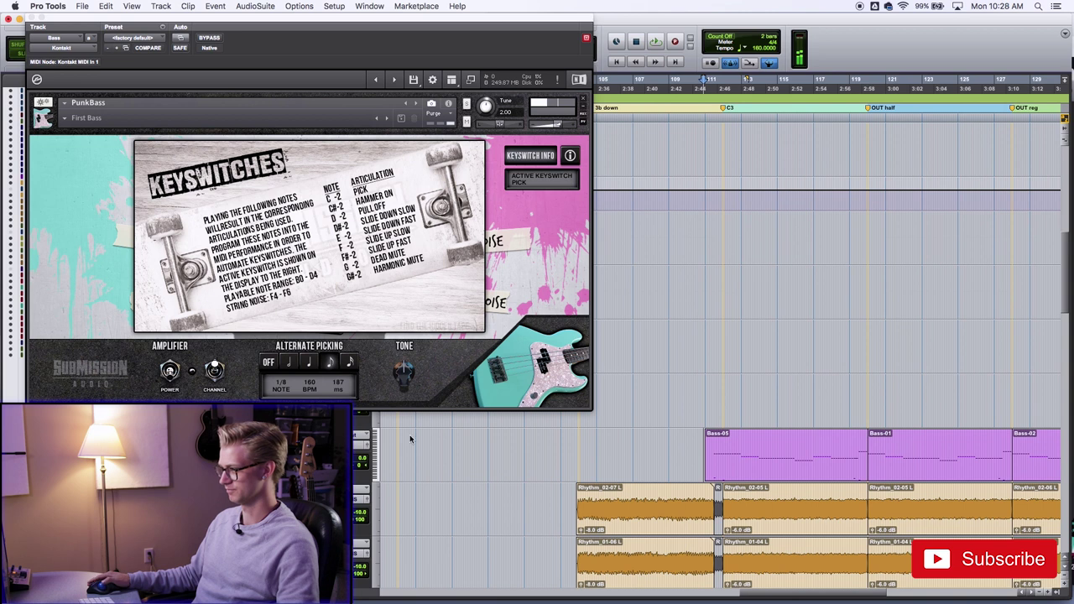
click(754, 470)
key(space)
key(space)
Reopen Bass-05 in the MIDI Editor, raise the bar 111 keyswitch to G#-2 for Harmonic Mute, and audition the lead-in.
double_click(754, 470)
scroll(652, 356, down, 10)
click(652, 361)
drag(655, 363, 653, 349)
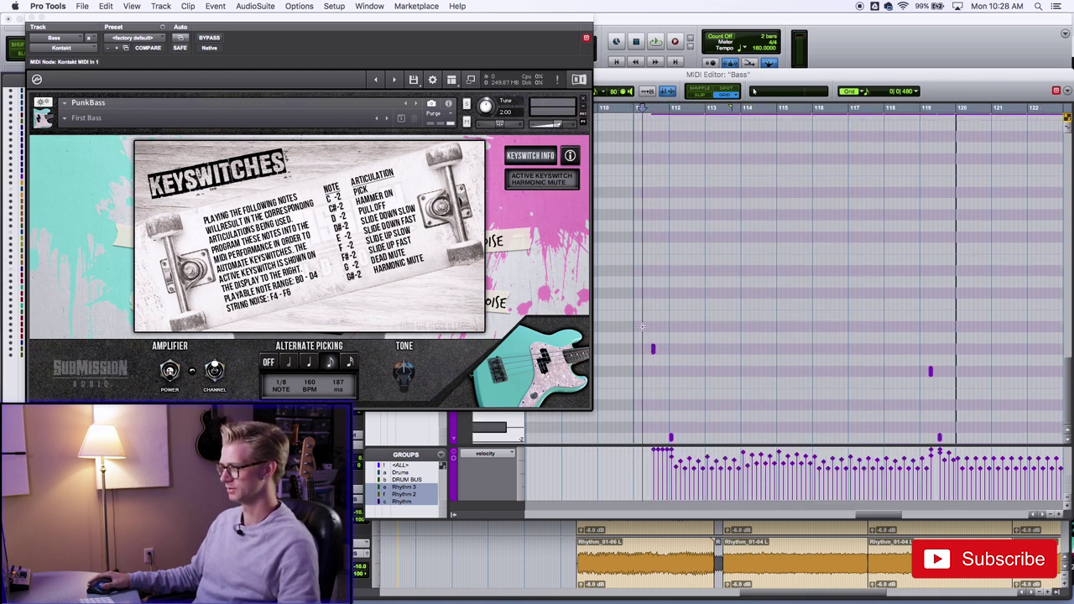
key(space)
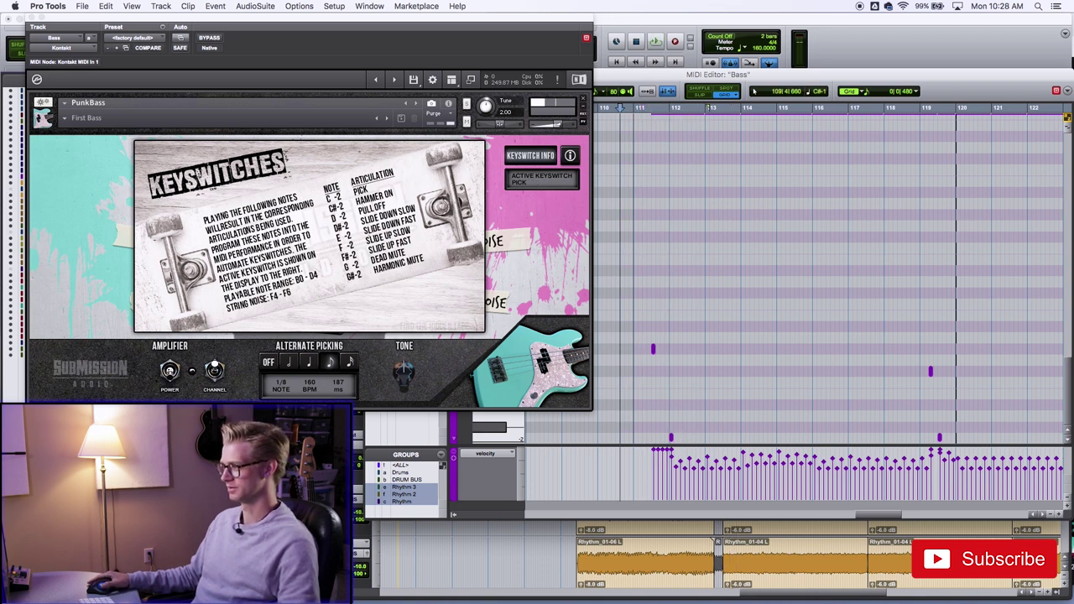
key(space)
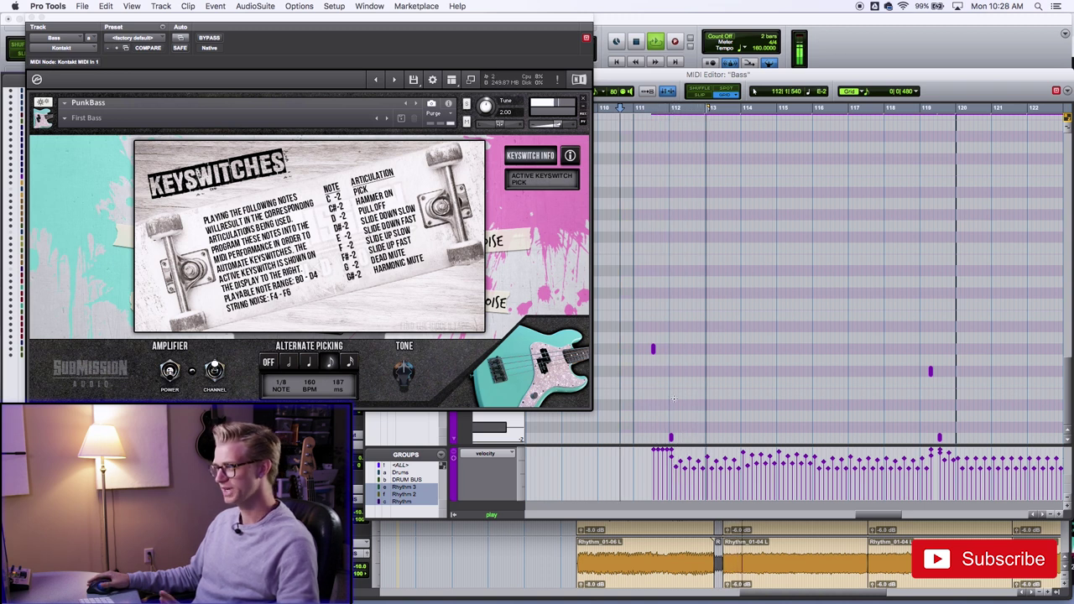
key(space)
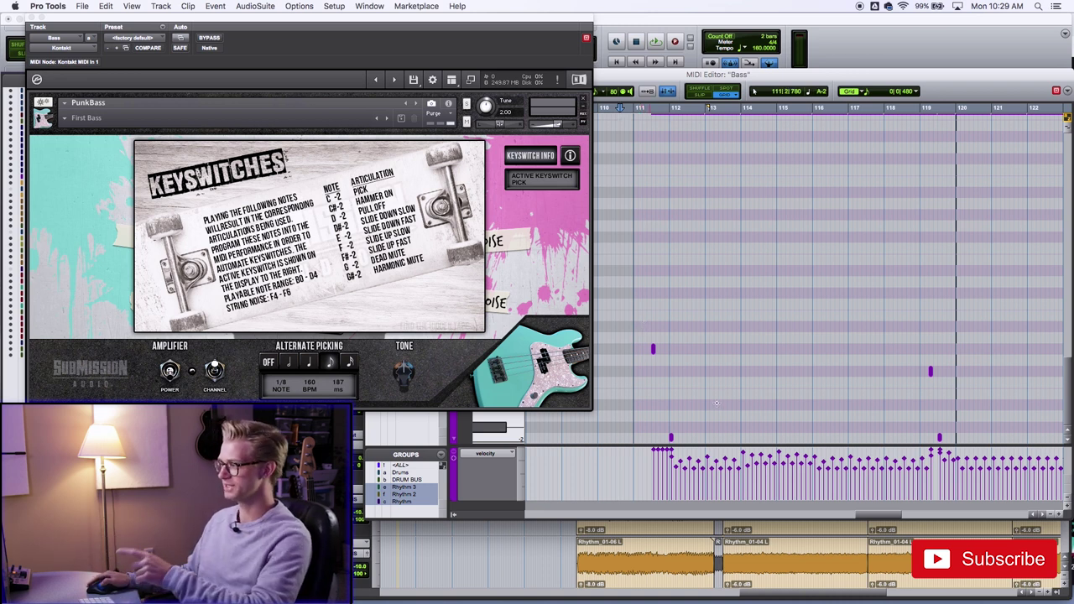
Select the velocity points across bars 114 to 116 and play the part from there.
click(747, 453)
key(space)
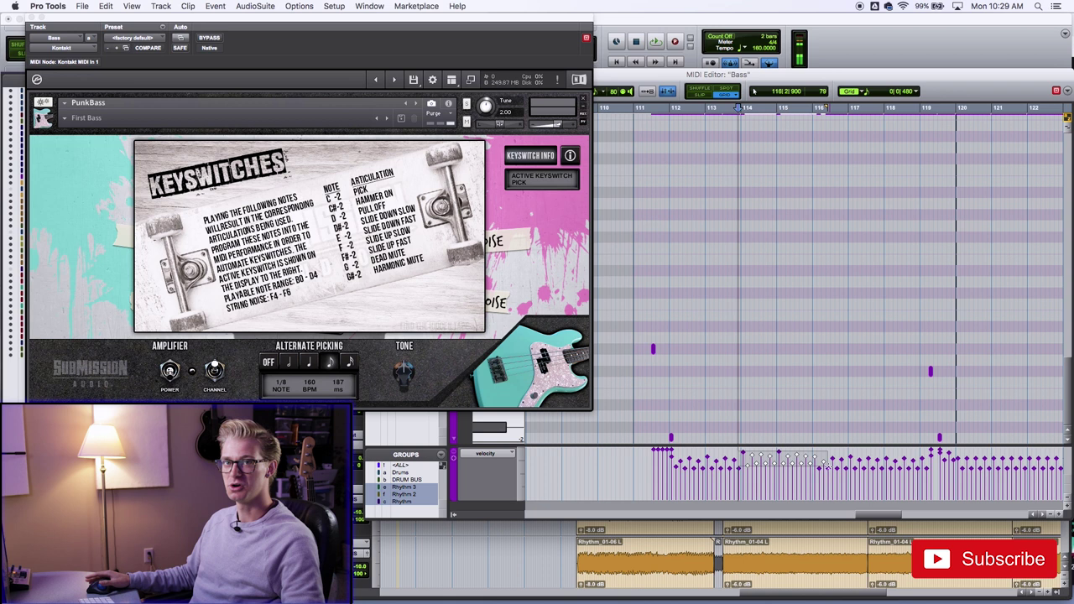
key(space)
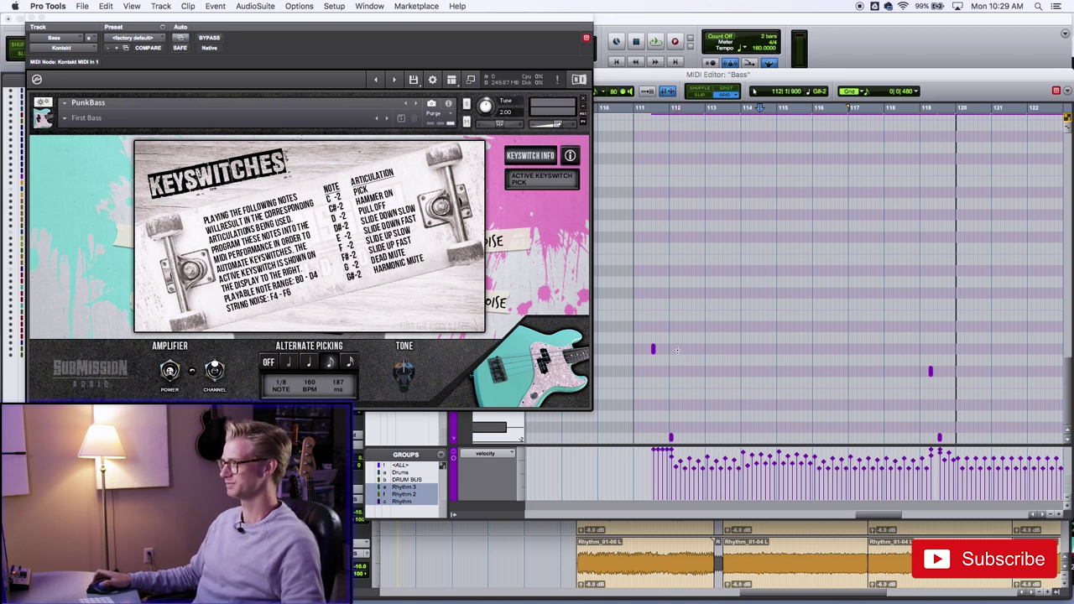
Add a string noise note on C#5 at the start of bar 112, shifting the MIDI Editor to expose its piano keyboard.
scroll(664, 337, up, 5)
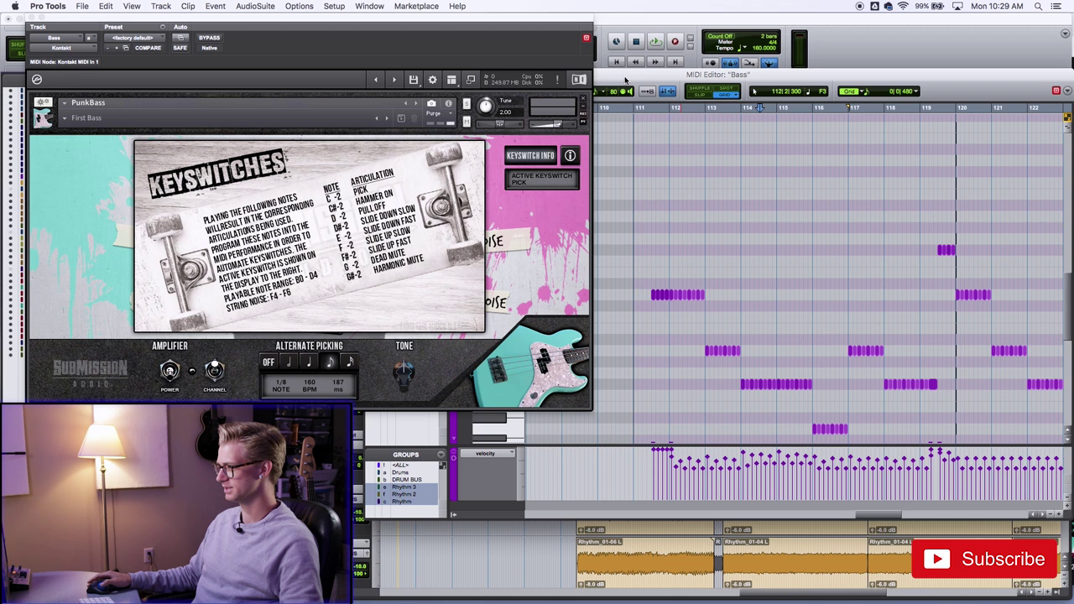
scroll(707, 276, up, 3)
scroll(690, 212, up, 10)
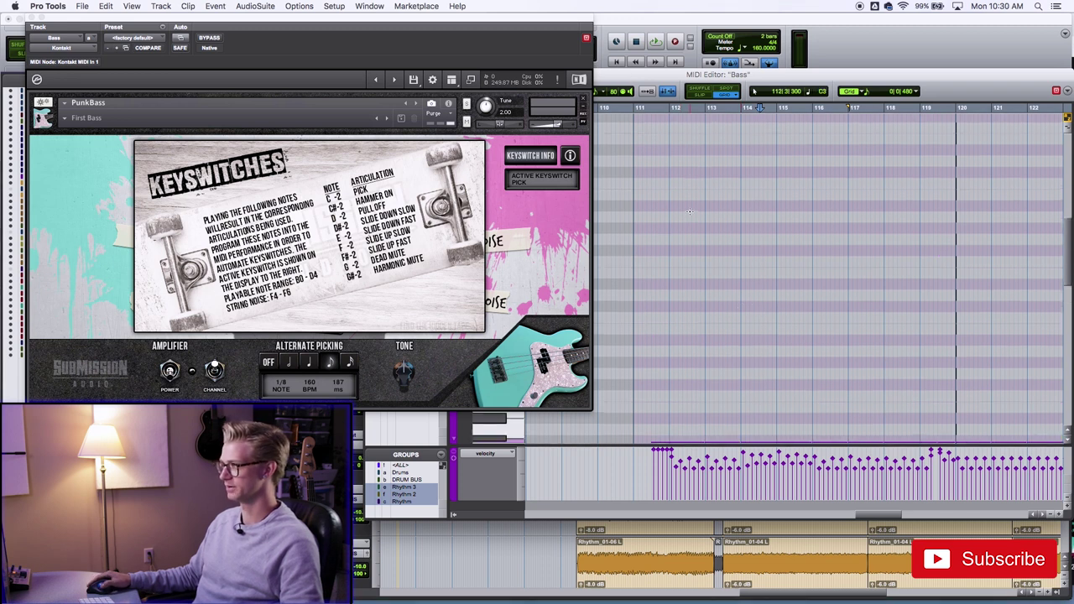
double_click(894, 74)
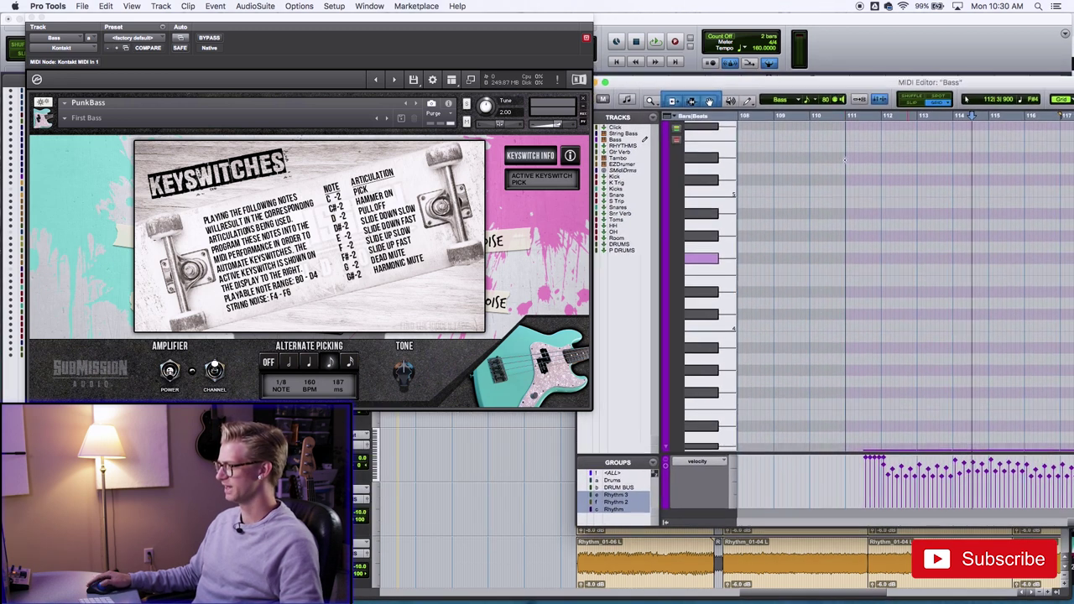
click(885, 254)
click(886, 249)
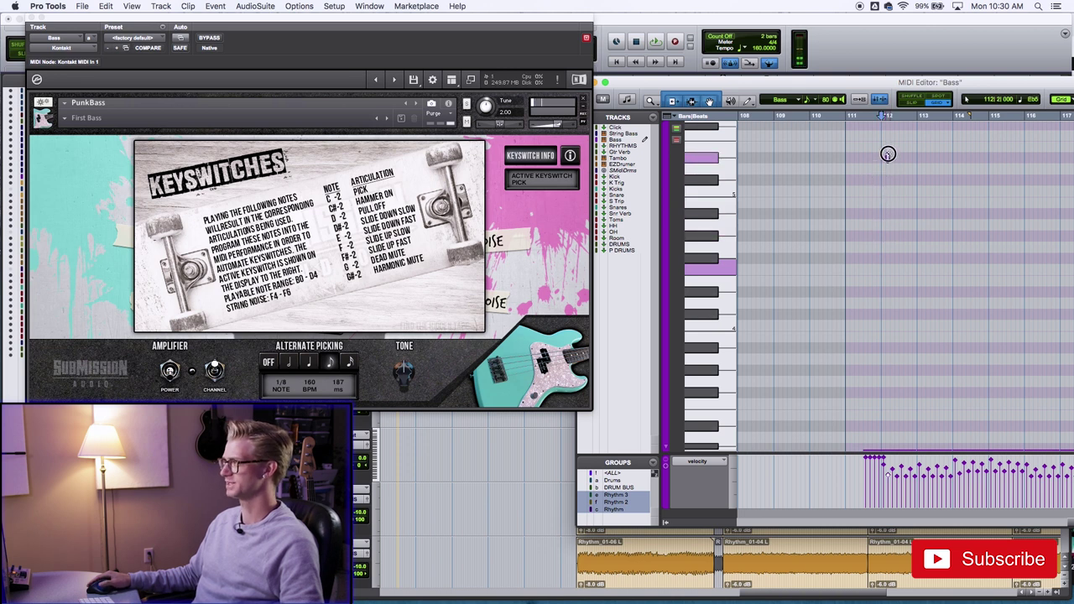
click(883, 180)
Close the PunkBass plug-in window and reposition the MIDI Editor so its keyboard and note area are fully visible.
drag(879, 87, 682, 137)
click(33, 17)
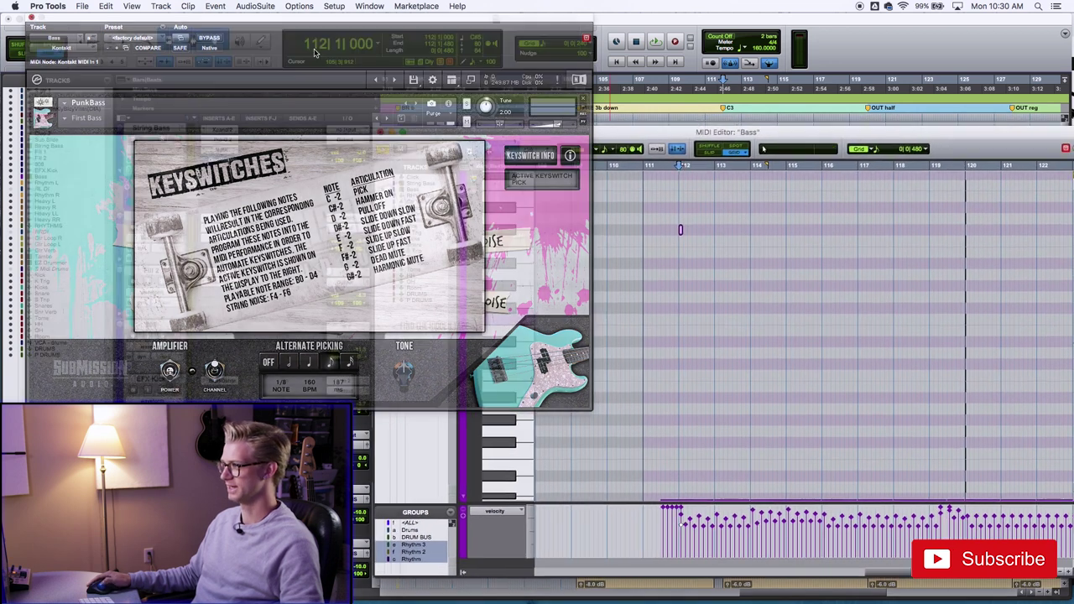
drag(634, 133, 550, 103)
Move the C#5 string noise note to 112|4|735, just before bar 113.
scroll(593, 318, down, 10)
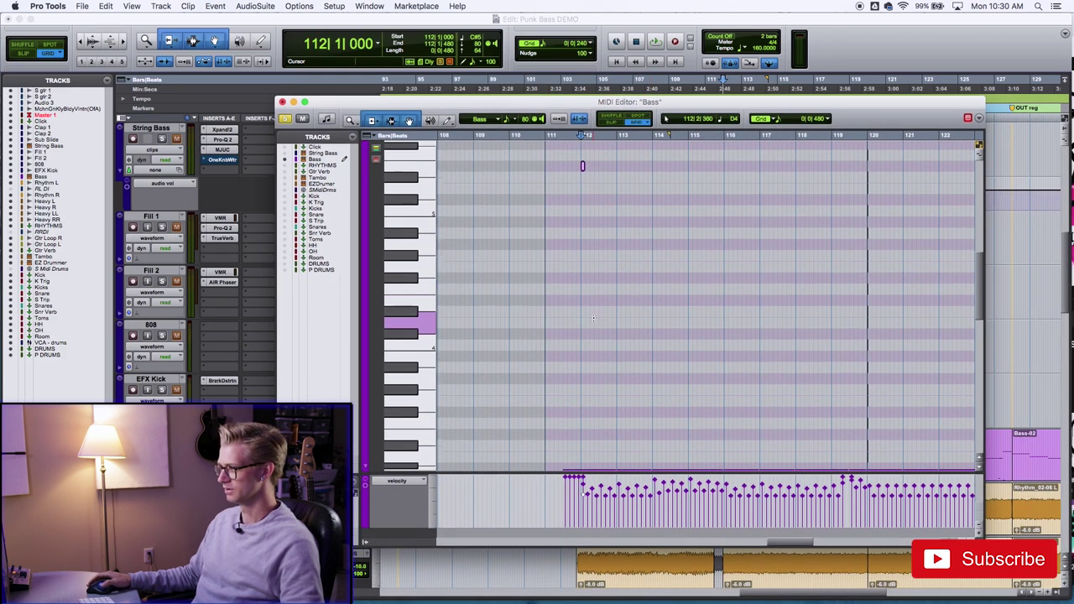
scroll(593, 317, up, 8)
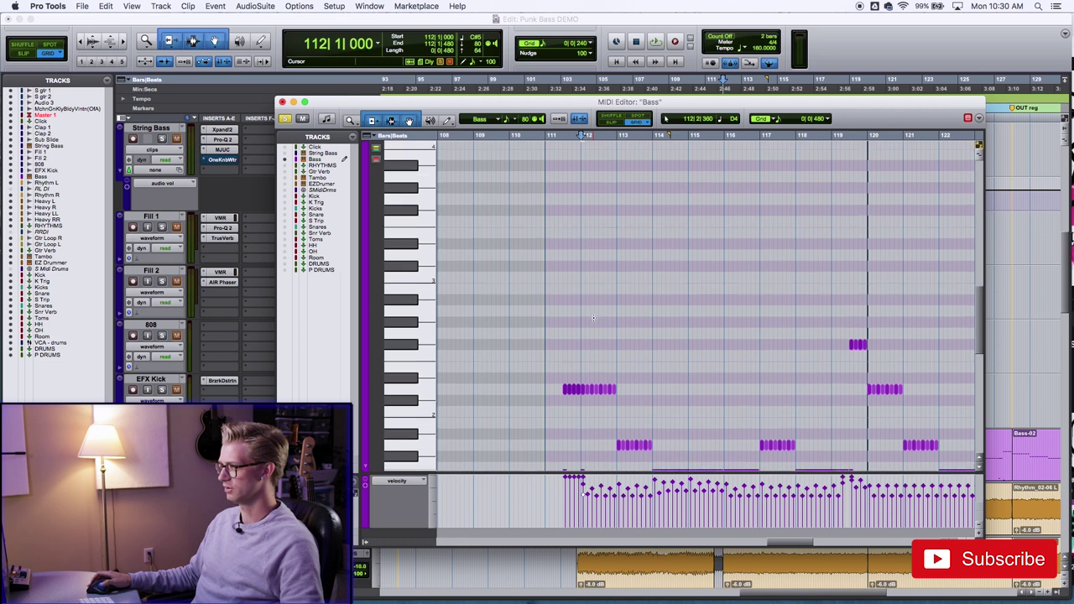
scroll(595, 243, up, 1)
click(615, 234)
click(720, 234)
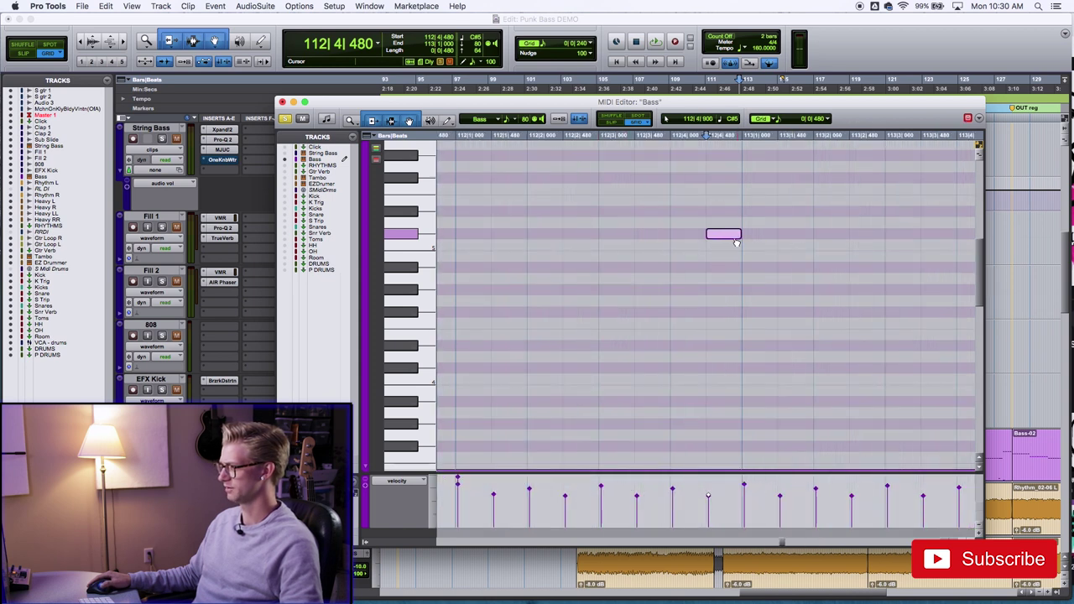
drag(730, 235, 750, 237)
Raise the C#5 string noise note's velocity to 127 and play the transition into bar 113.
key(super+bracketleft)
key(super+bracketleft)
click(688, 478)
drag(708, 497, 707, 470)
click(673, 382)
key(space)
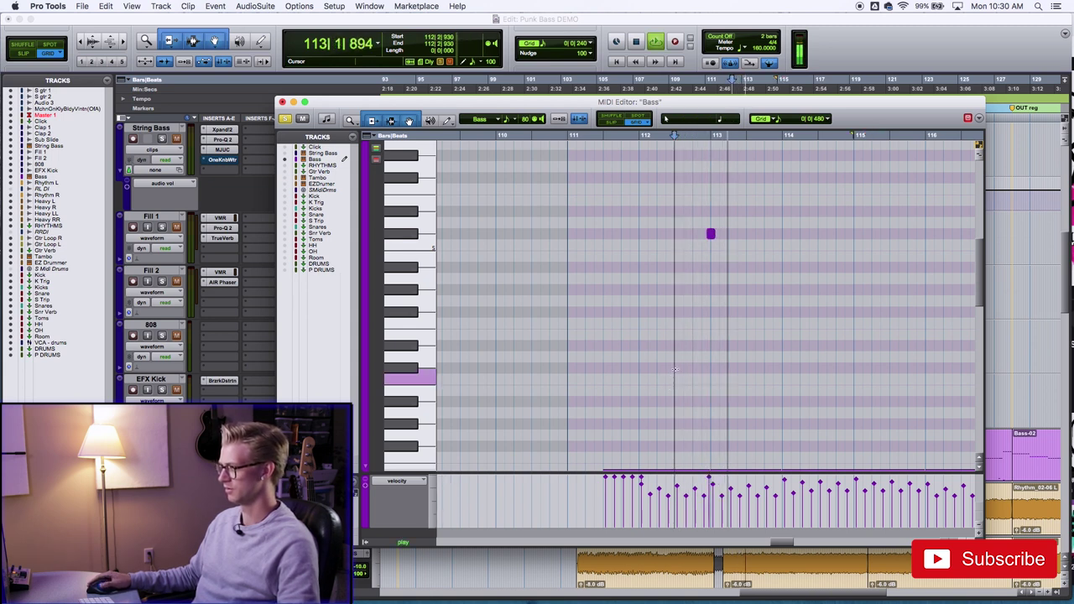
key(space)
Copy the C#5 string noise note to Bb4 just before bar 114 and play both transitions.
drag(711, 235, 781, 266)
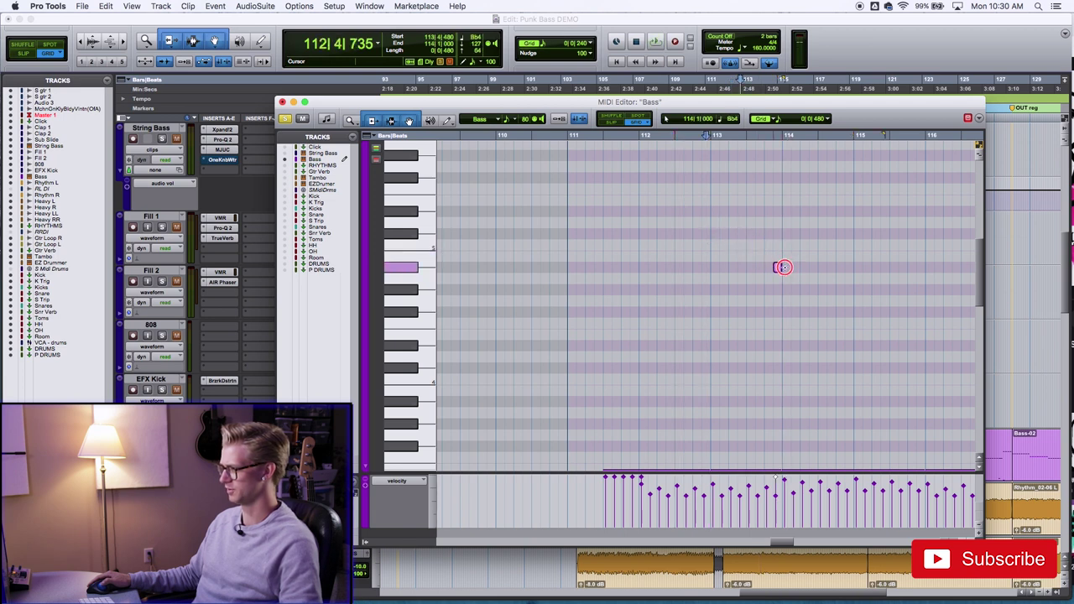
click(691, 262)
key(space)
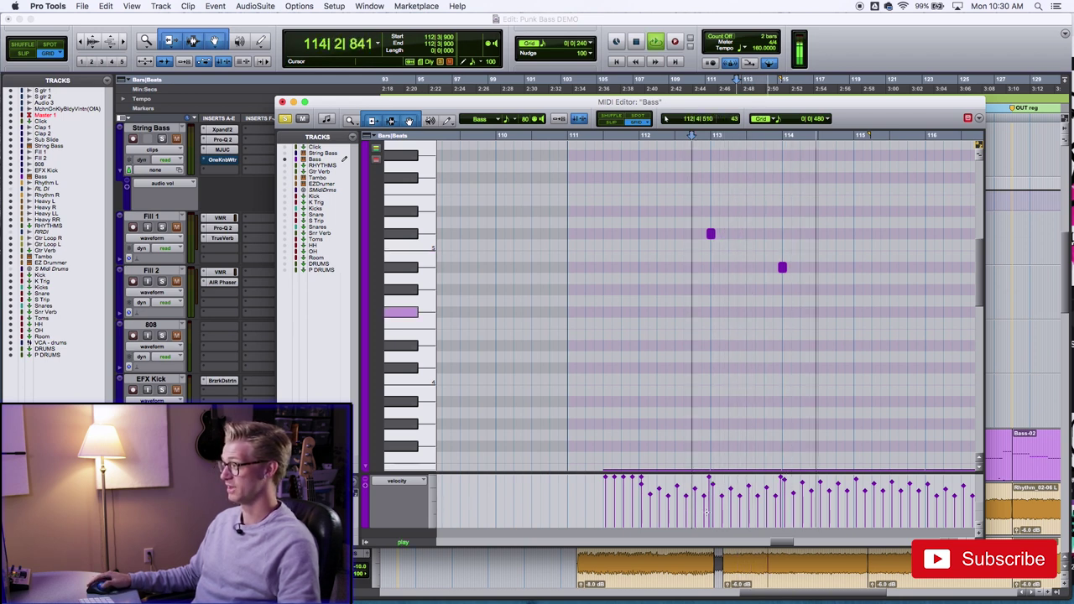
key(space)
Copy the Bb4 string noise note to B5 just before bar 116 and audition the transition.
drag(786, 543, 796, 542)
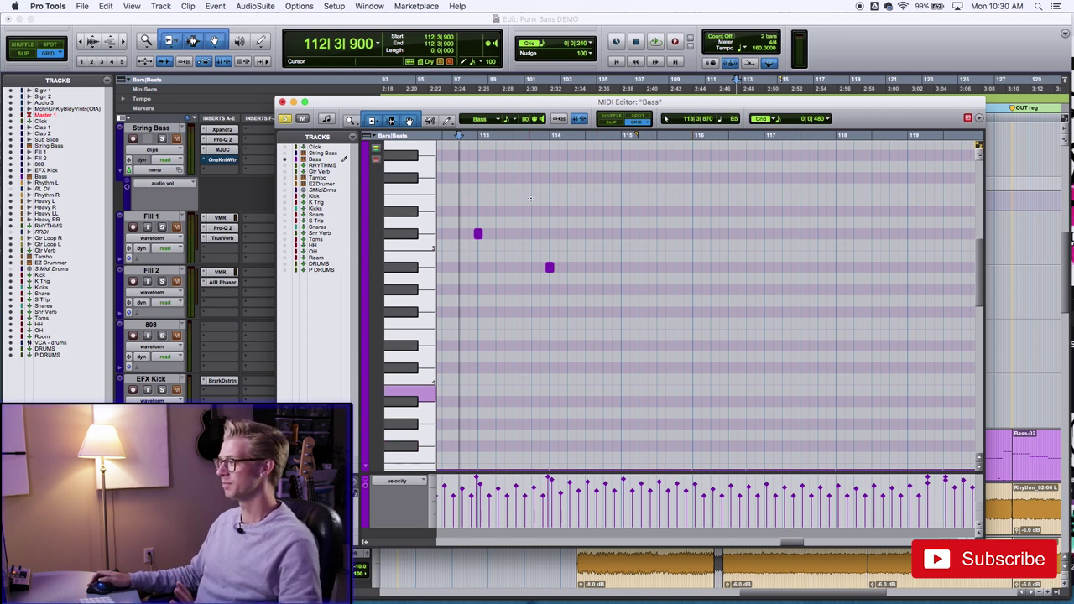
scroll(632, 377, down, 5)
scroll(632, 377, up, 10)
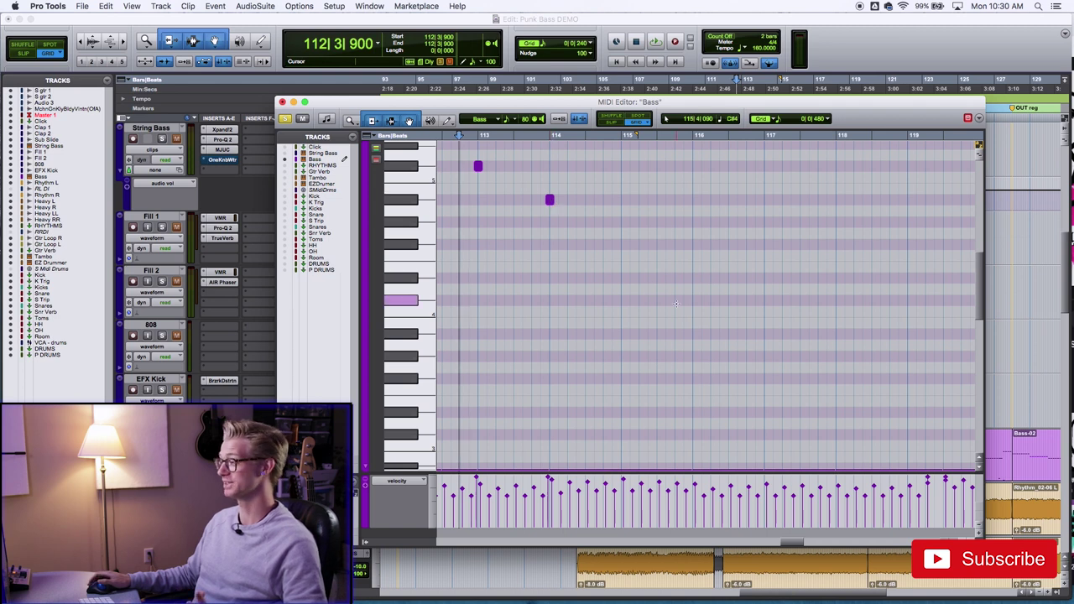
scroll(676, 303, down, 5)
scroll(677, 304, down, 1)
scroll(676, 303, up, 6)
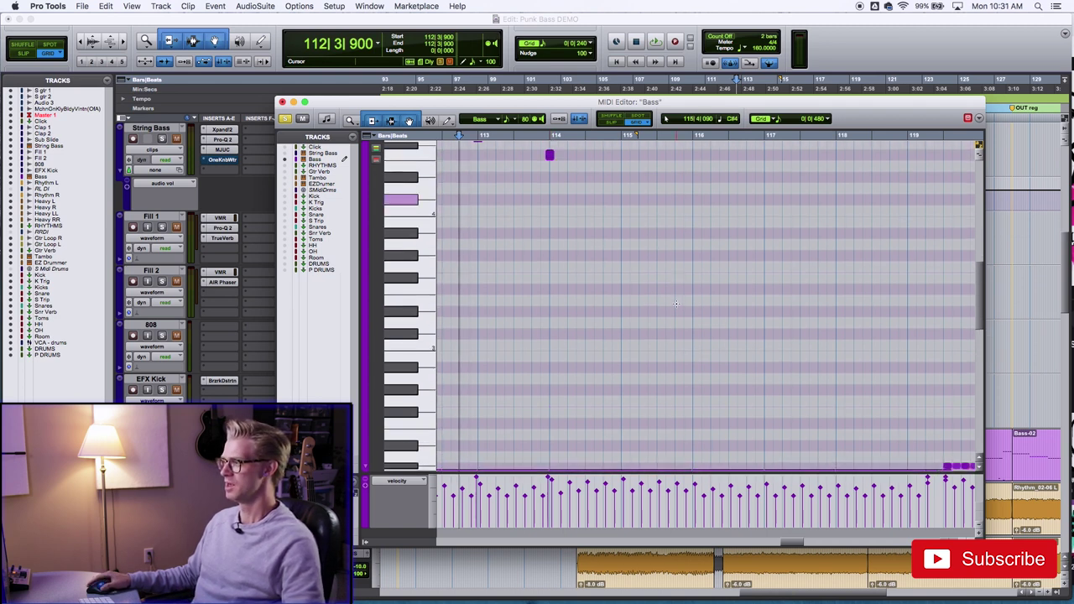
click(550, 279)
click(693, 245)
drag(693, 233, 692, 169)
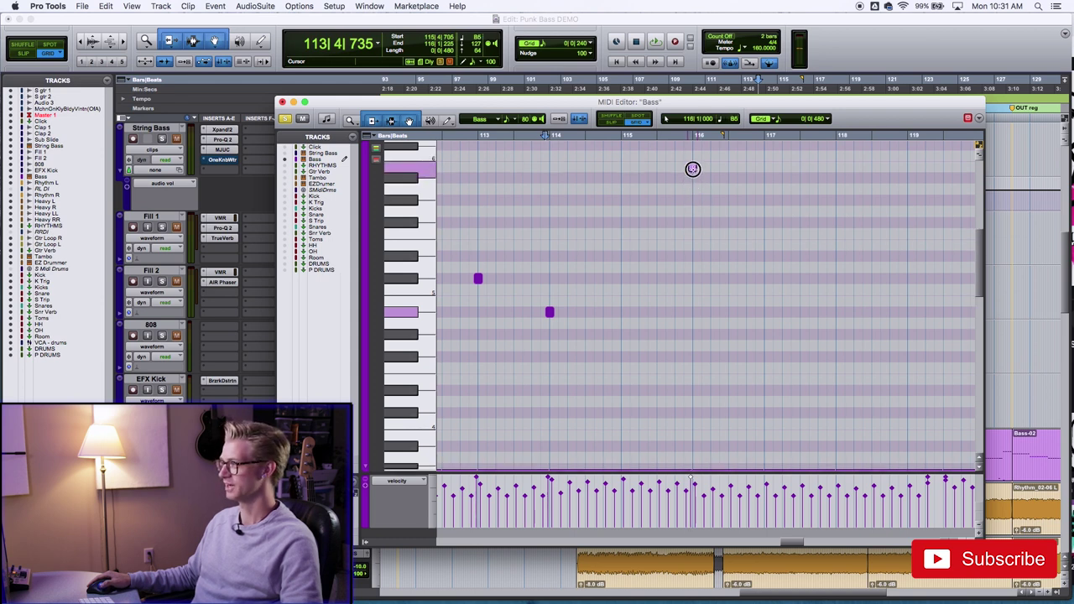
mouse_move(686, 167)
mouse_down()
mouse_move(704, 172)
mouse_move(694, 164)
mouse_up()
click(663, 162)
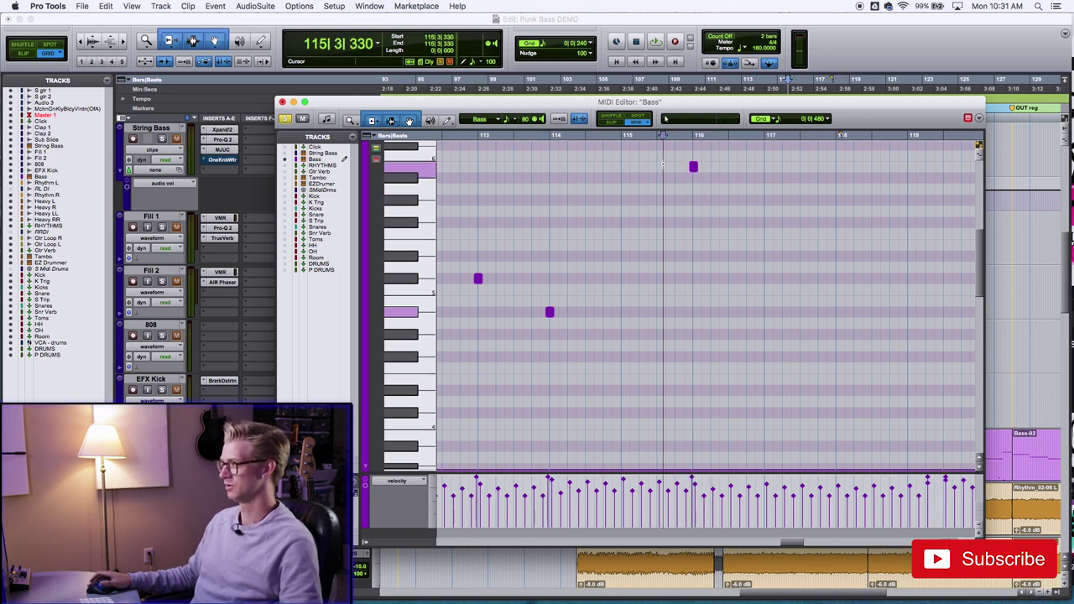
key(space)
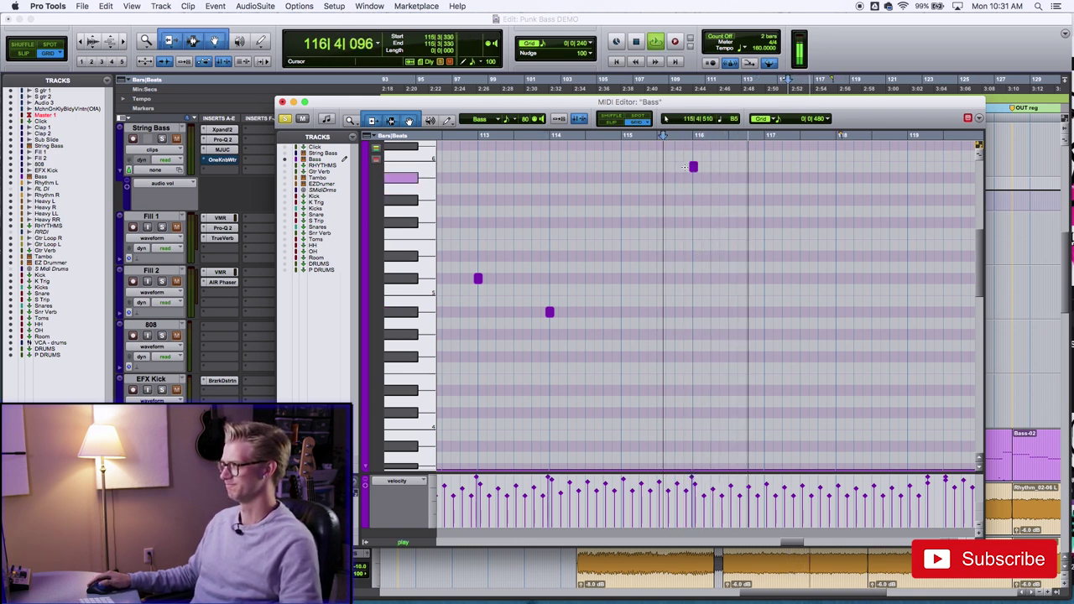
key(space)
Lower the string noise note before bar 116 to A5 and replay the transition.
drag(694, 166, 694, 188)
click(649, 157)
key(space)
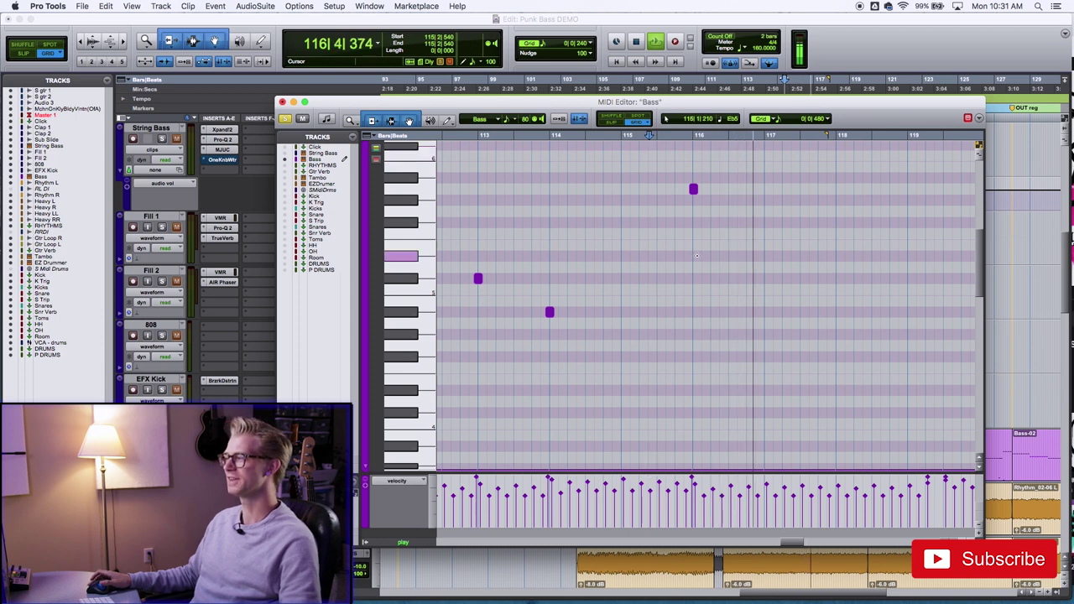
key(space)
Close the MIDI Editor, redisplay the PunkBass plug-in window, and select the Bass-05 clip in the Edit window.
key(r)
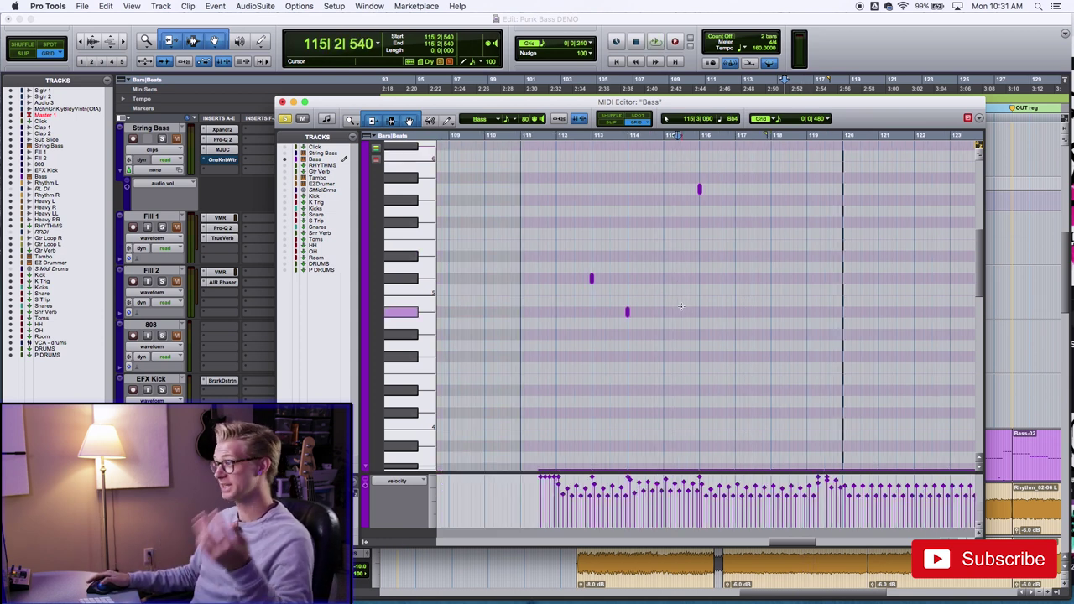
click(582, 232)
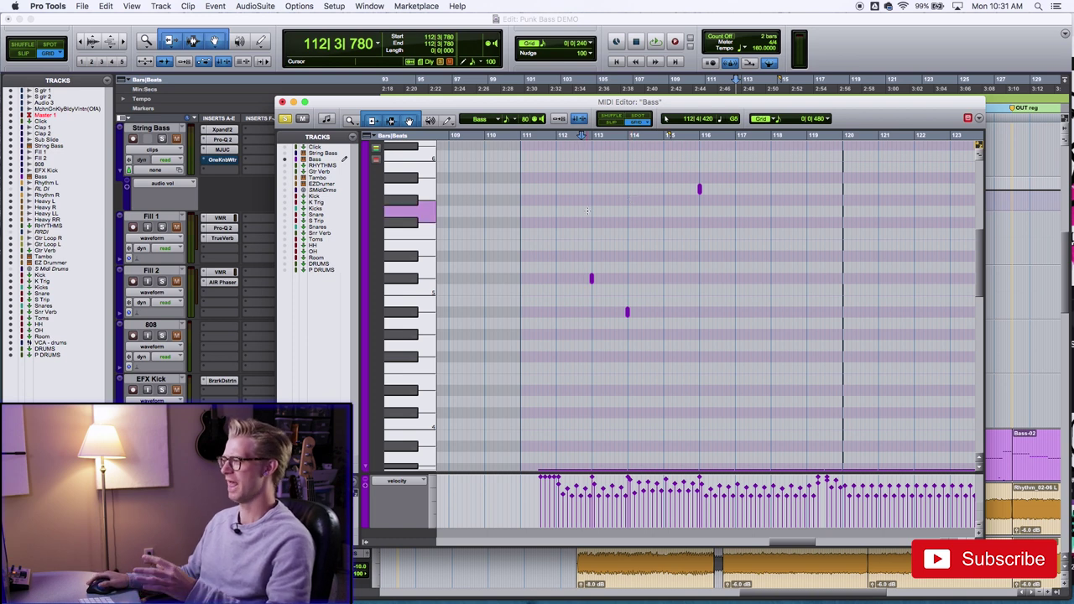
scroll(607, 279, down, 5)
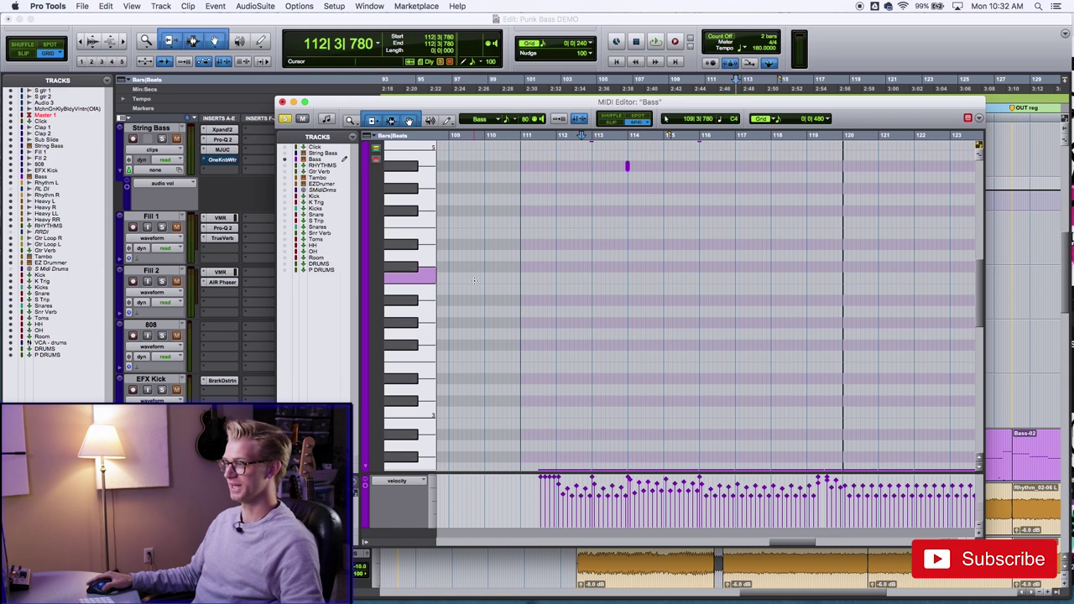
key(super+w)
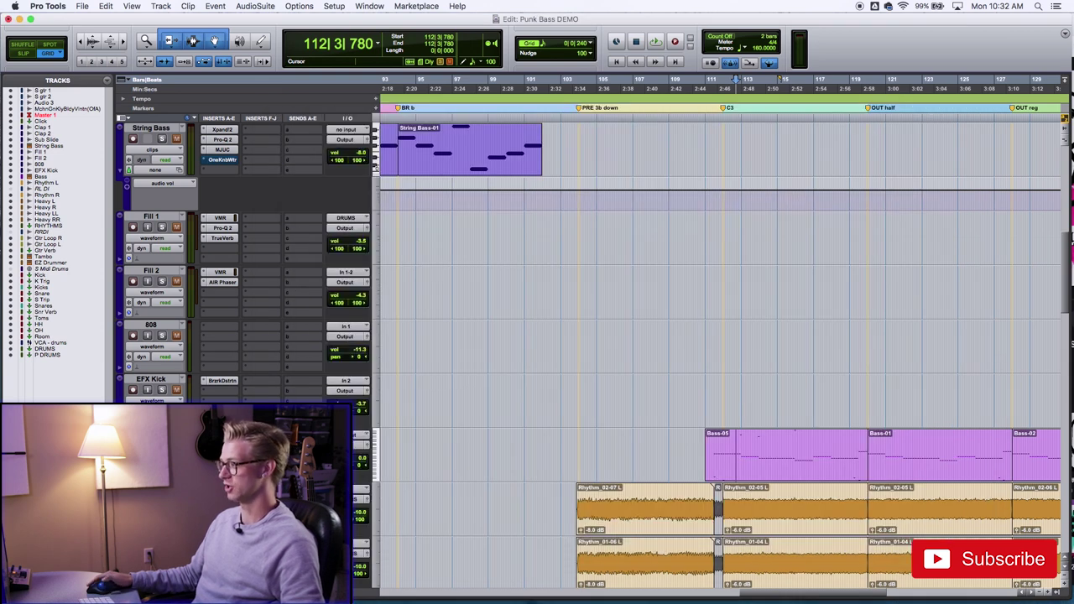
key(ctrl+alt+super+w)
click(768, 480)
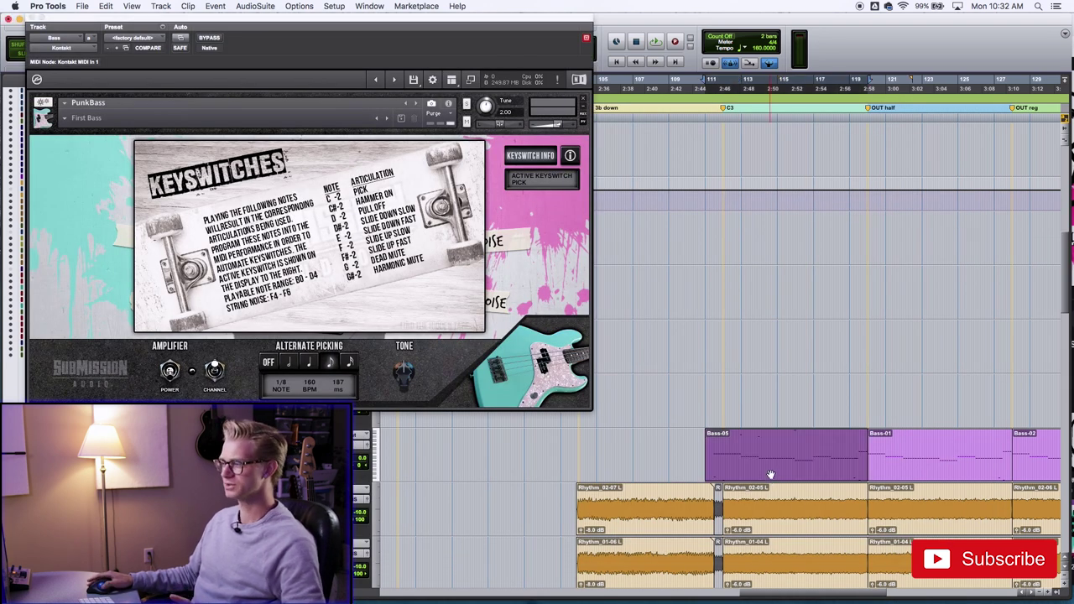
Open the Bass-05 clip in the MIDI Editor and look over its bass notes and string noise notes.
double_click(770, 470)
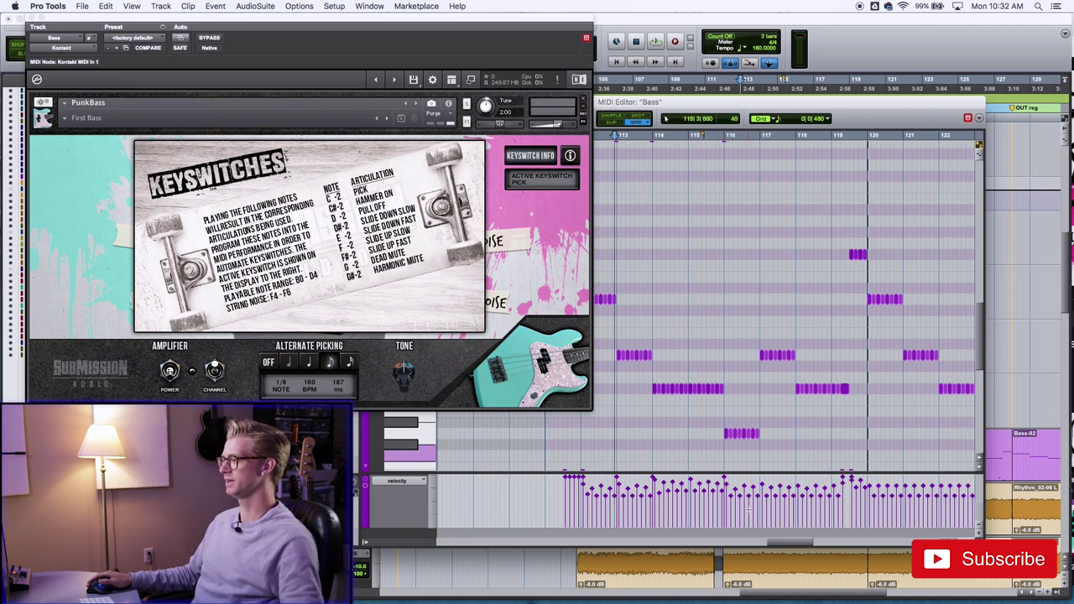
scroll(876, 371, up, 10)
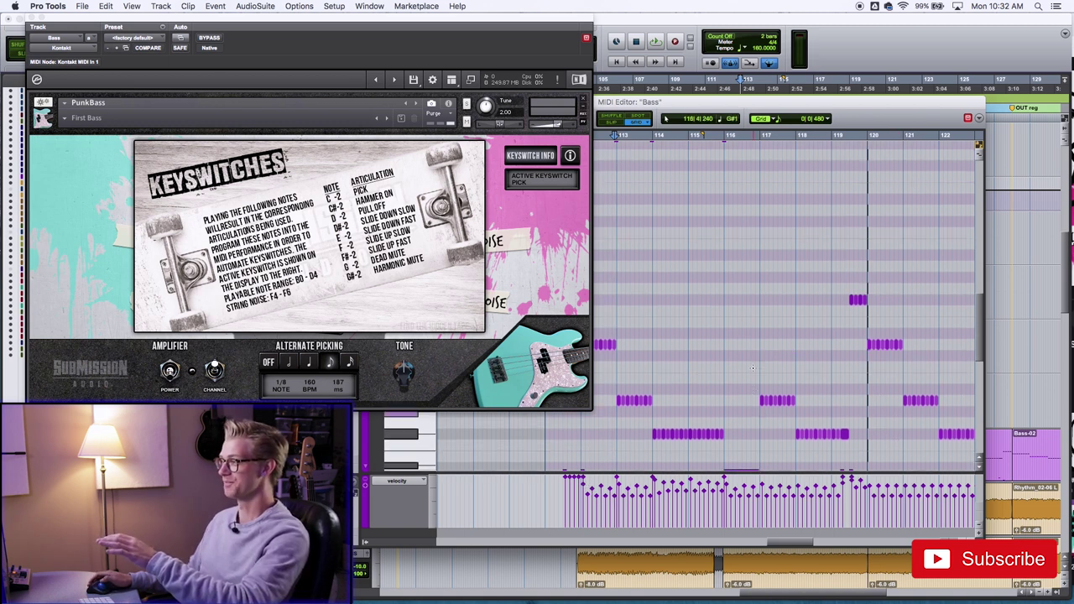
scroll(753, 368, up, 5)
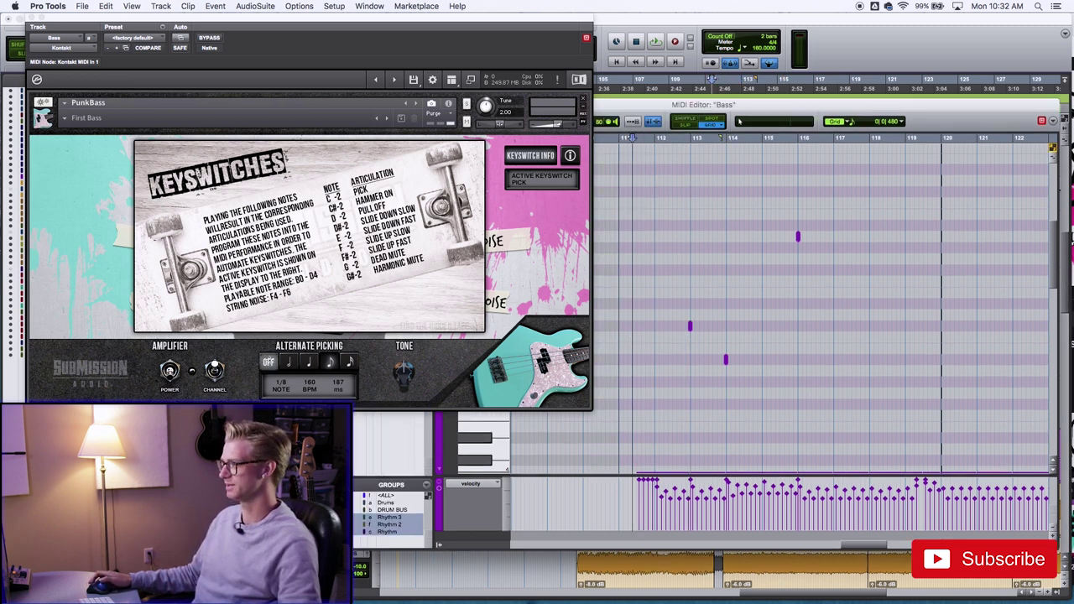
scroll(641, 348, down, 5)
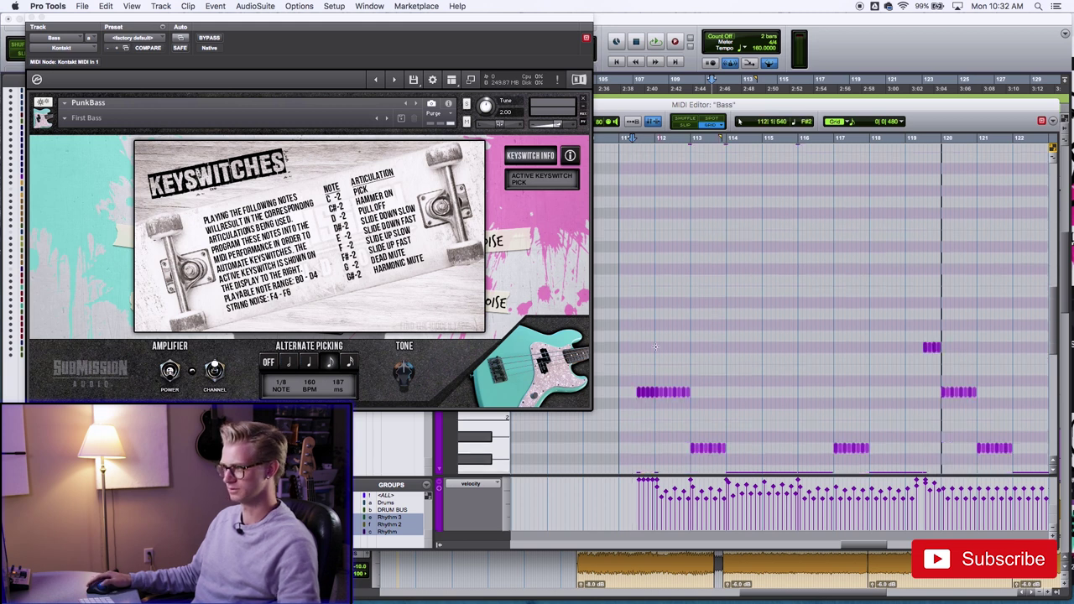
Play the bass part while switching alternate picking between 1/4, 1/2, off and 1/16, then return it to 1/8.
key(space)
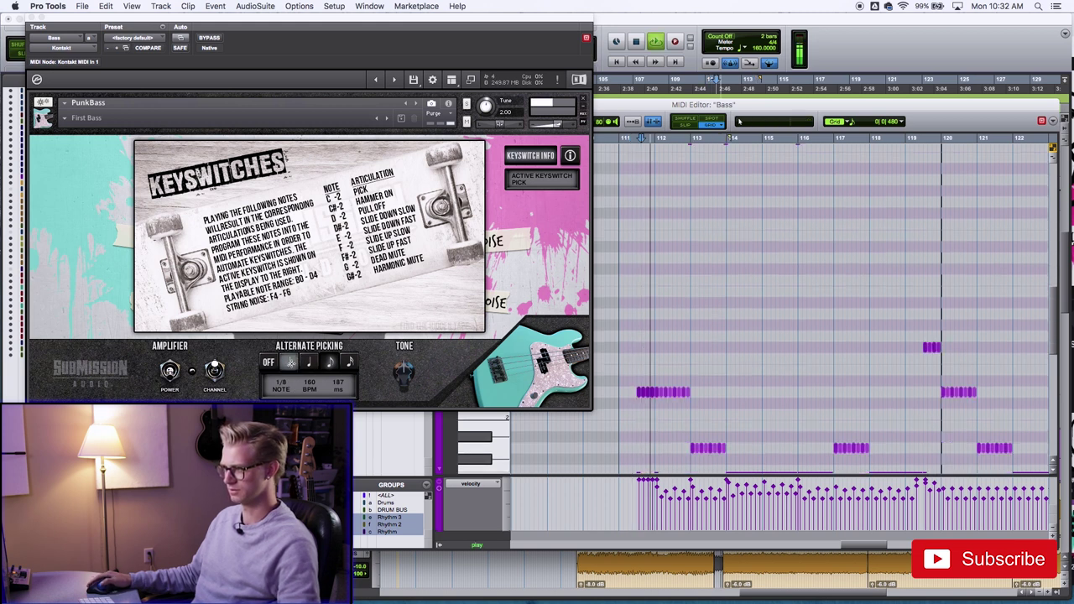
click(310, 365)
click(310, 366)
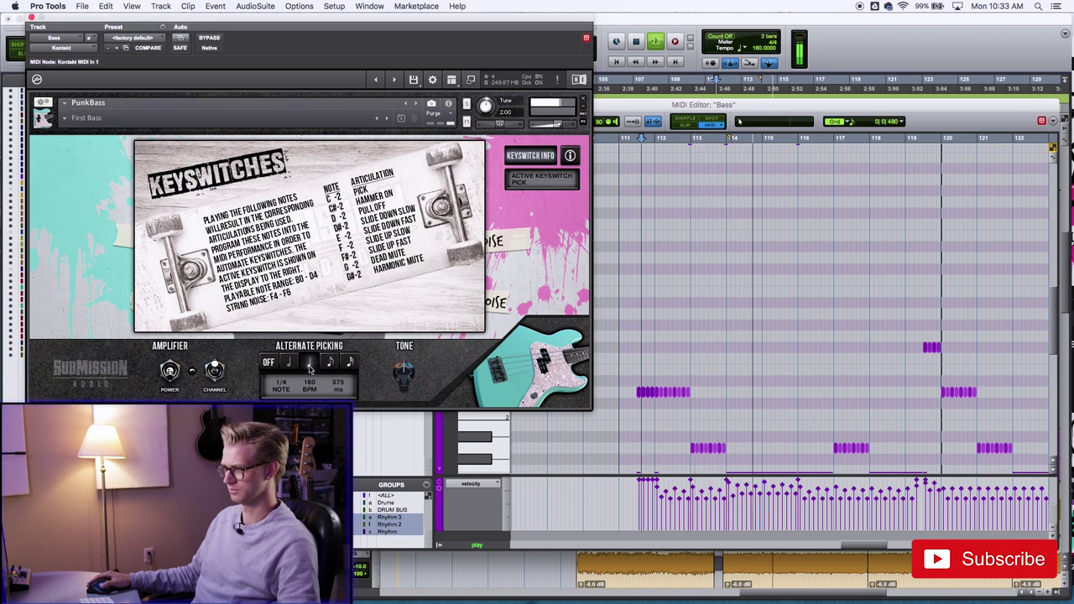
click(293, 366)
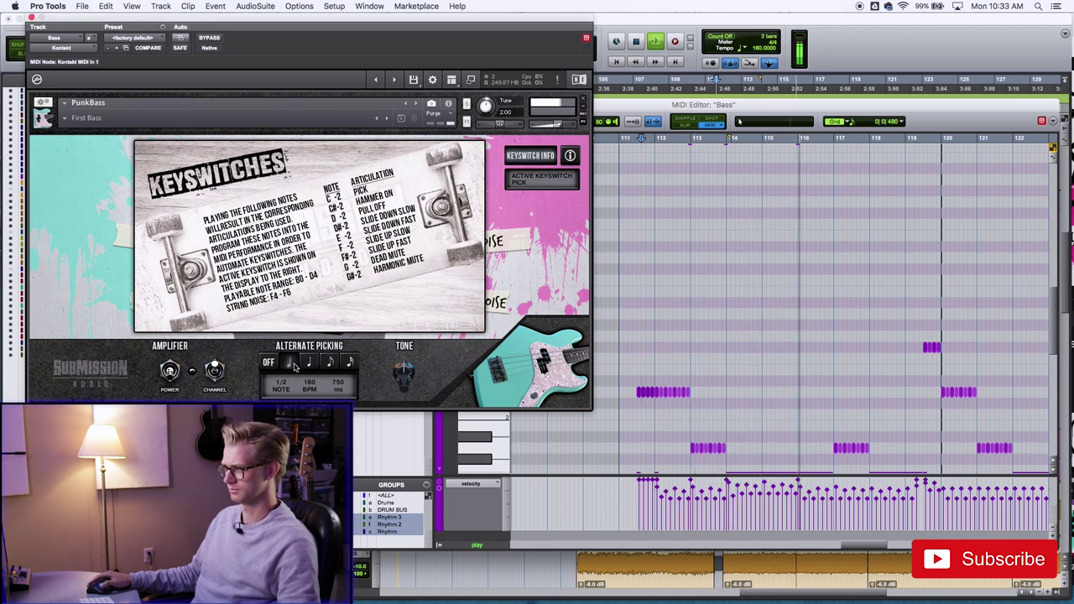
click(270, 363)
click(350, 362)
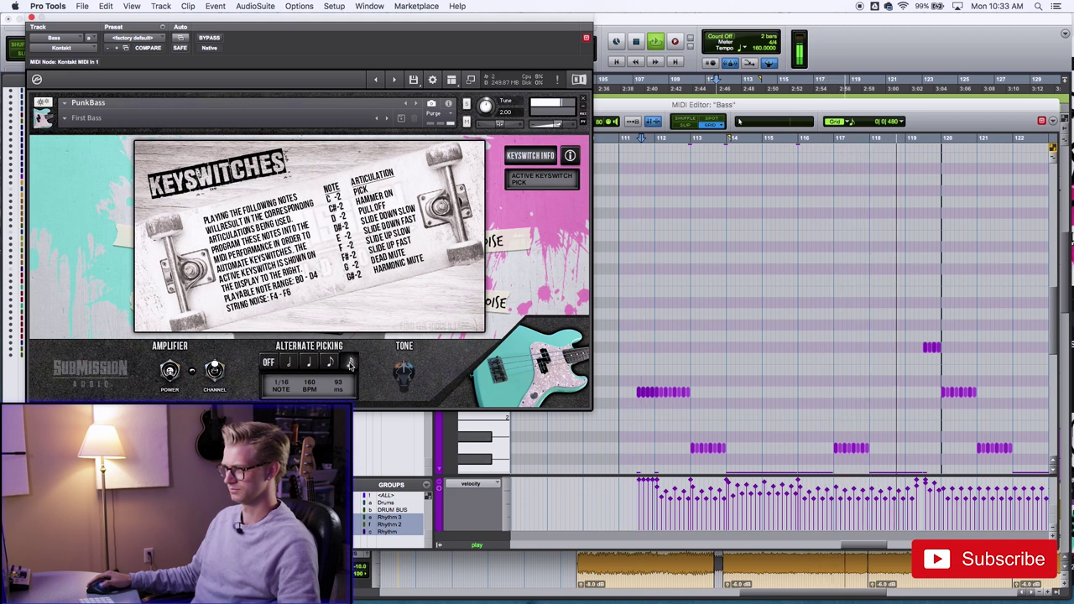
click(331, 363)
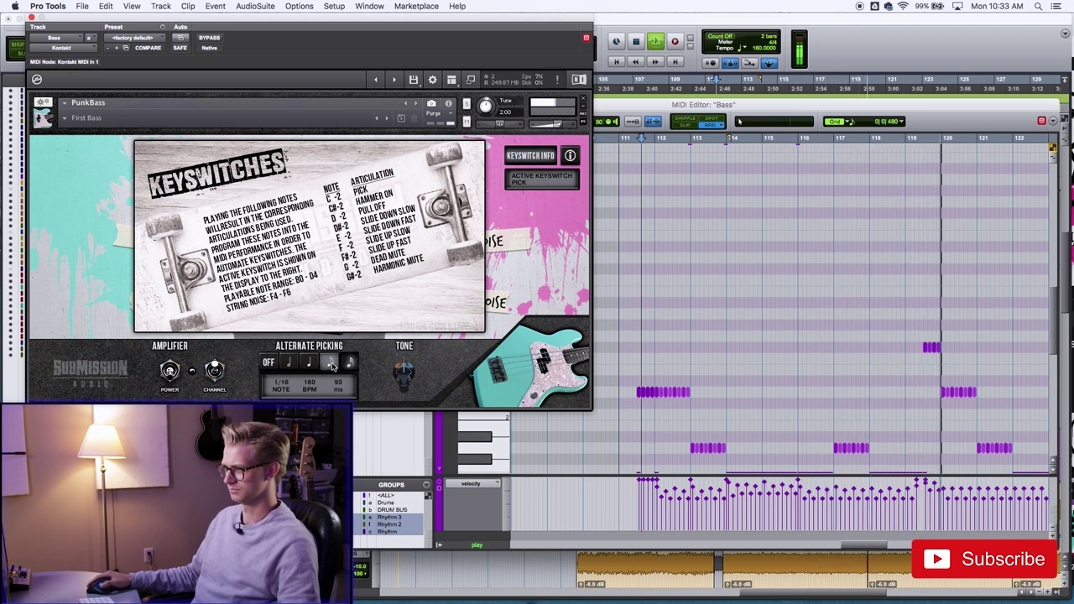
click(309, 363)
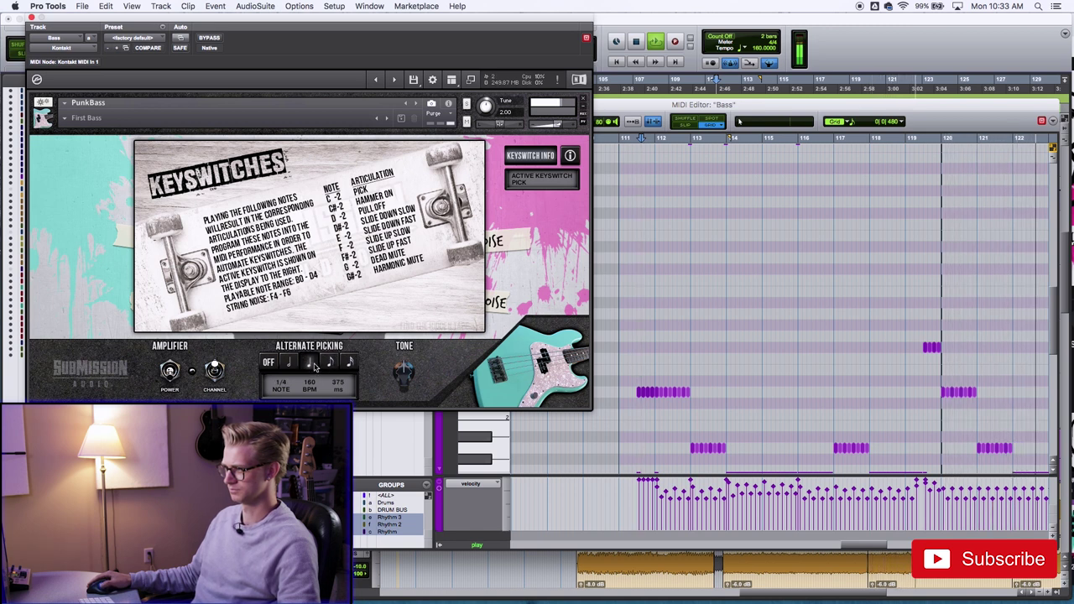
click(332, 363)
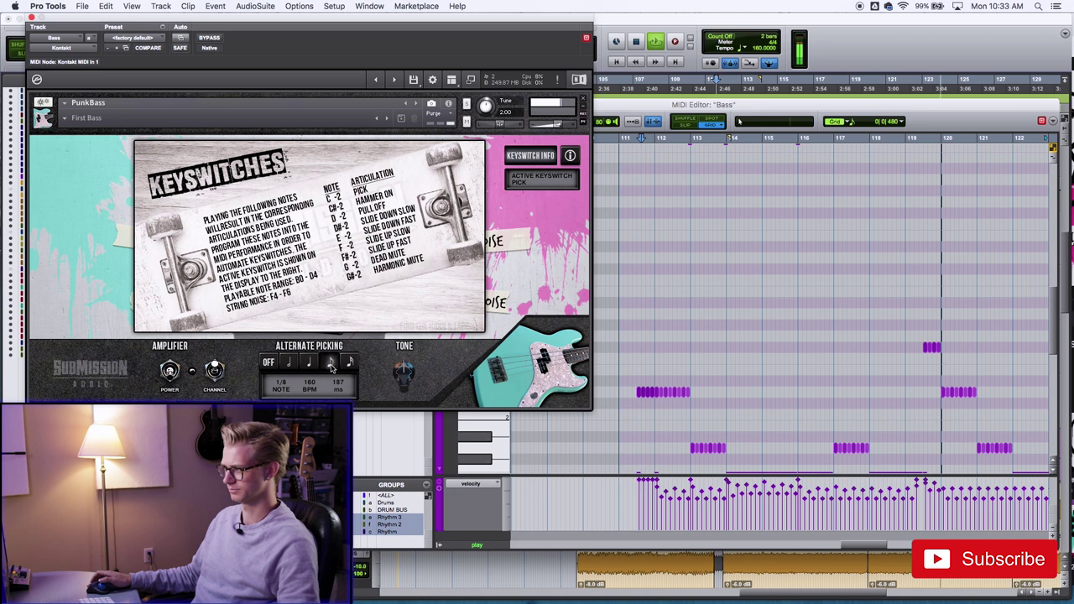
scroll(769, 385, down, 2)
key(space)
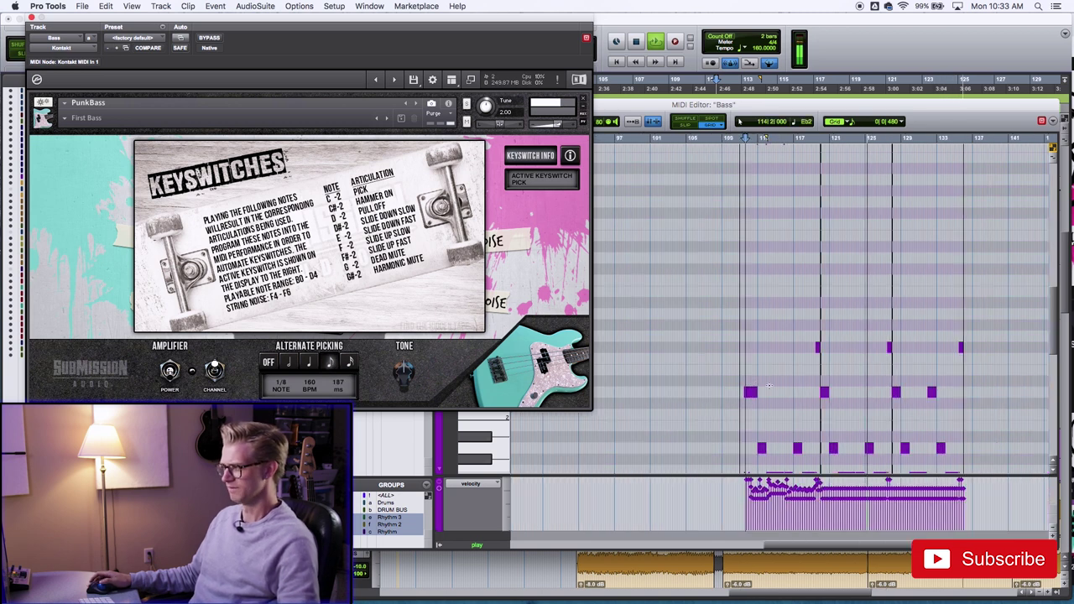
Close the MIDI Editor to return to the bass clips in the Edit window.
scroll(769, 385, up, 2)
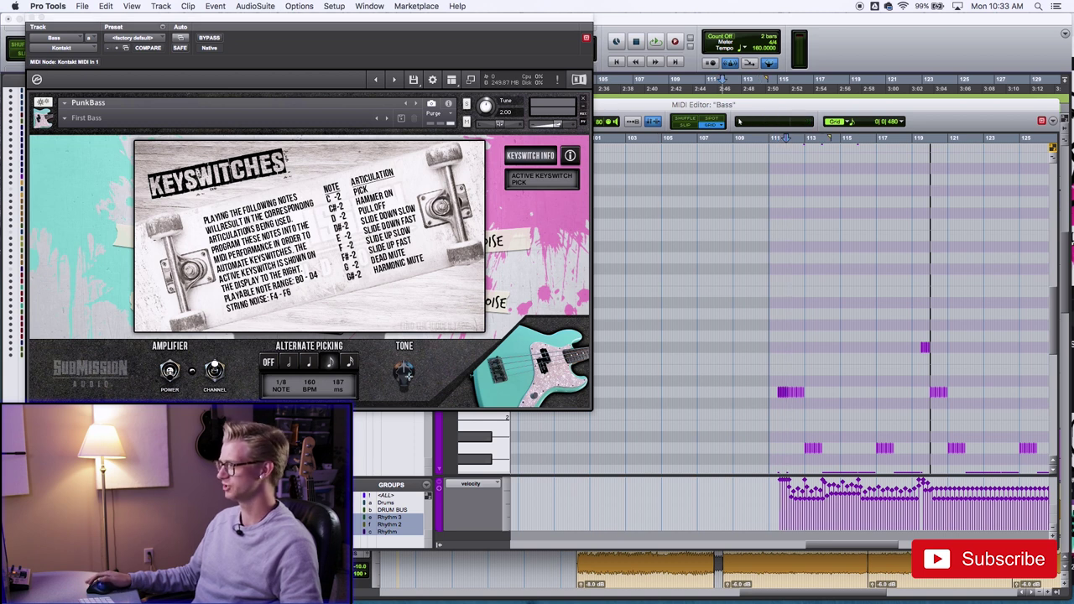
click(860, 340)
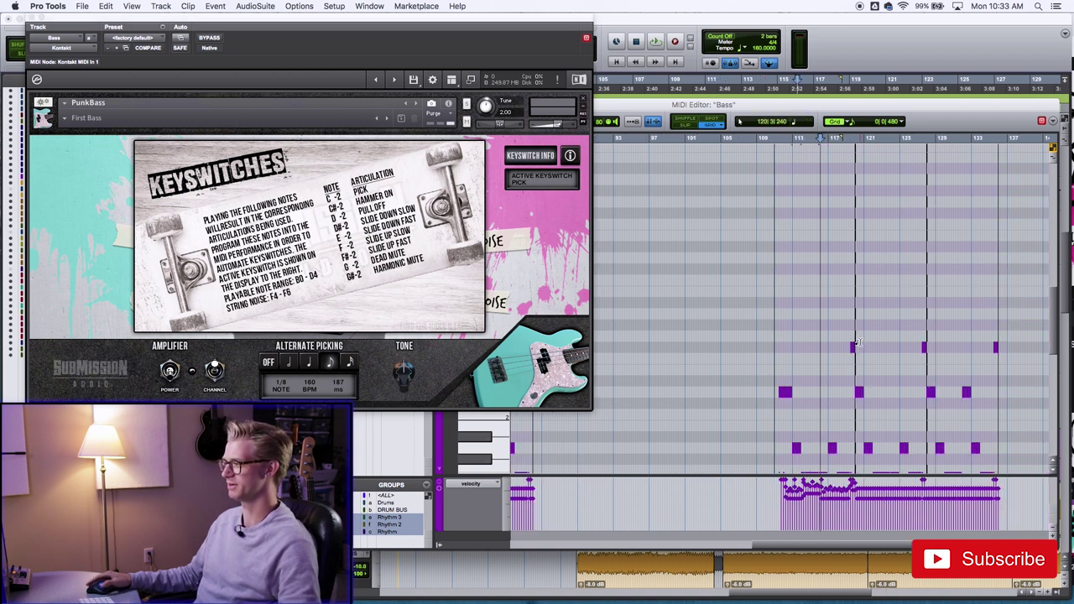
key(super+bracketright)
click(626, 358)
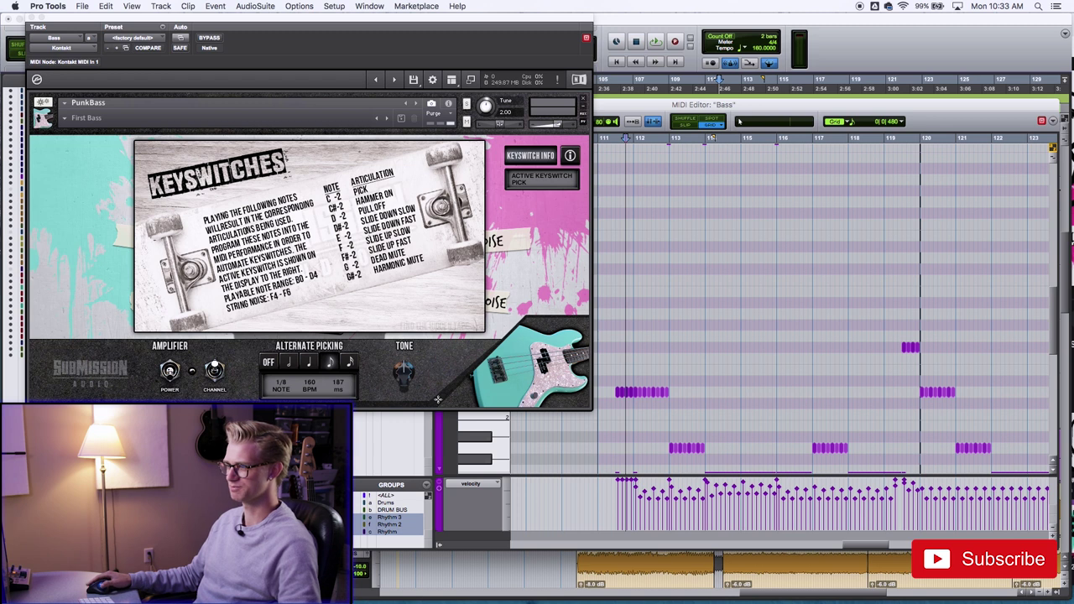
key(super+w)
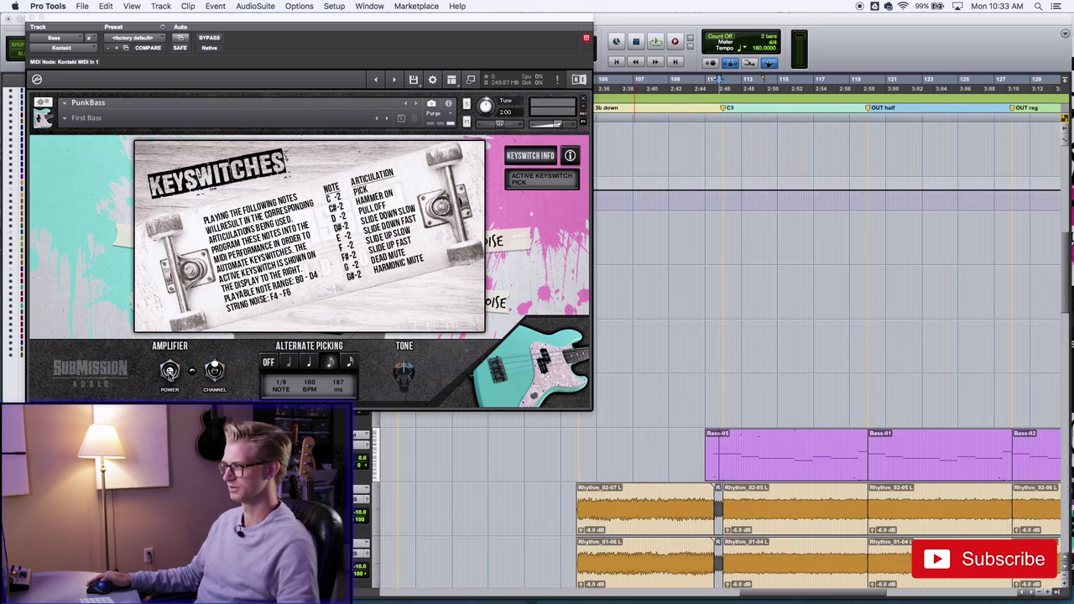
Audition PunkBass's Tone control at reduced settings such as -1.5 dB and -3.0 dB, resetting it to 0.0 dB.
click(176, 374)
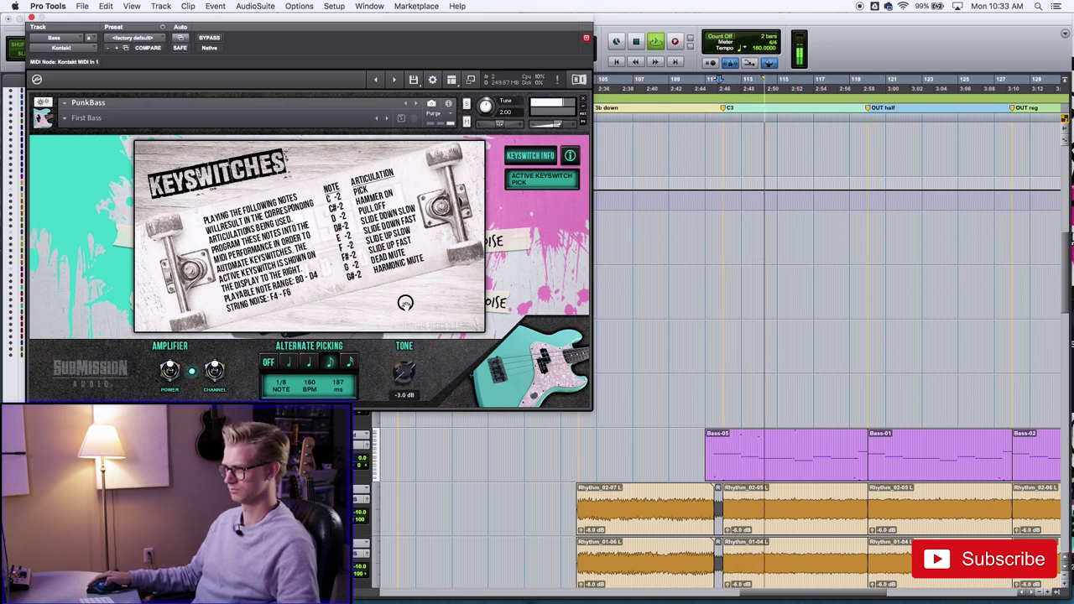
super+click(405, 372)
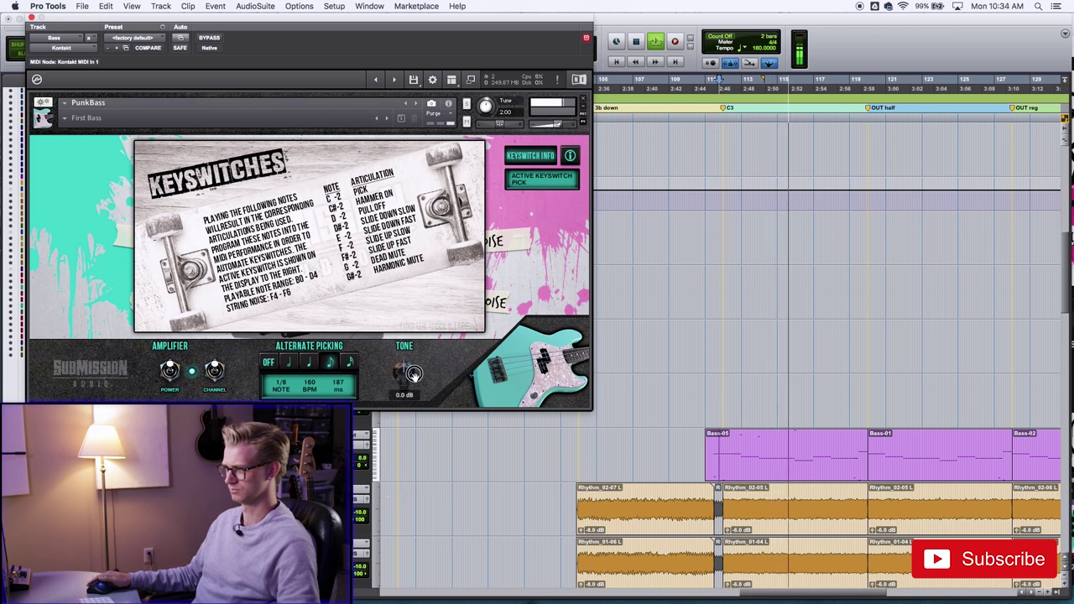
drag(404, 373, 403, 445)
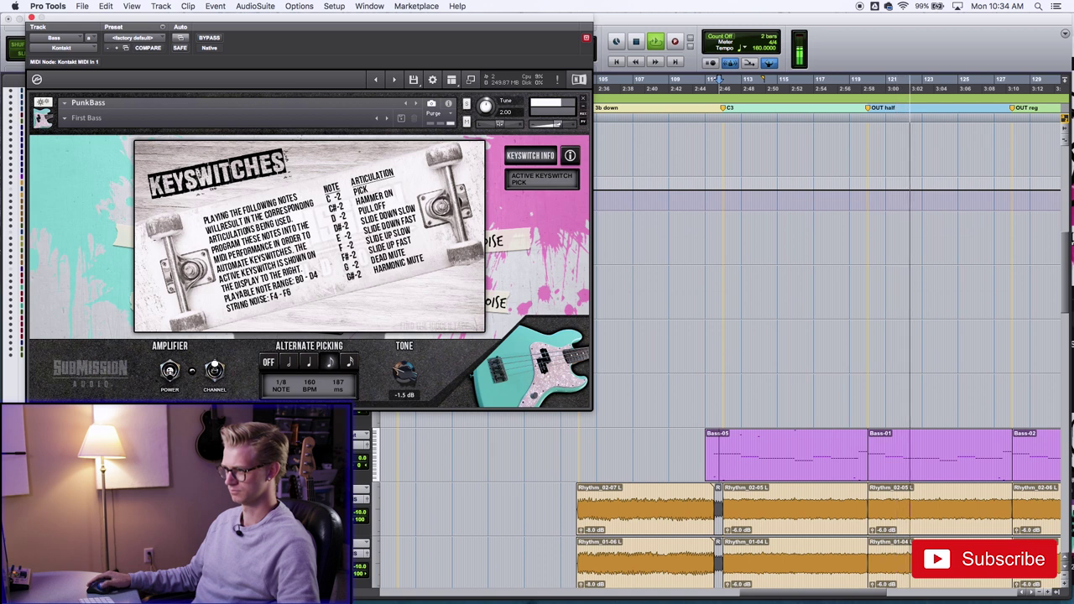
super+click(403, 372)
key(space)
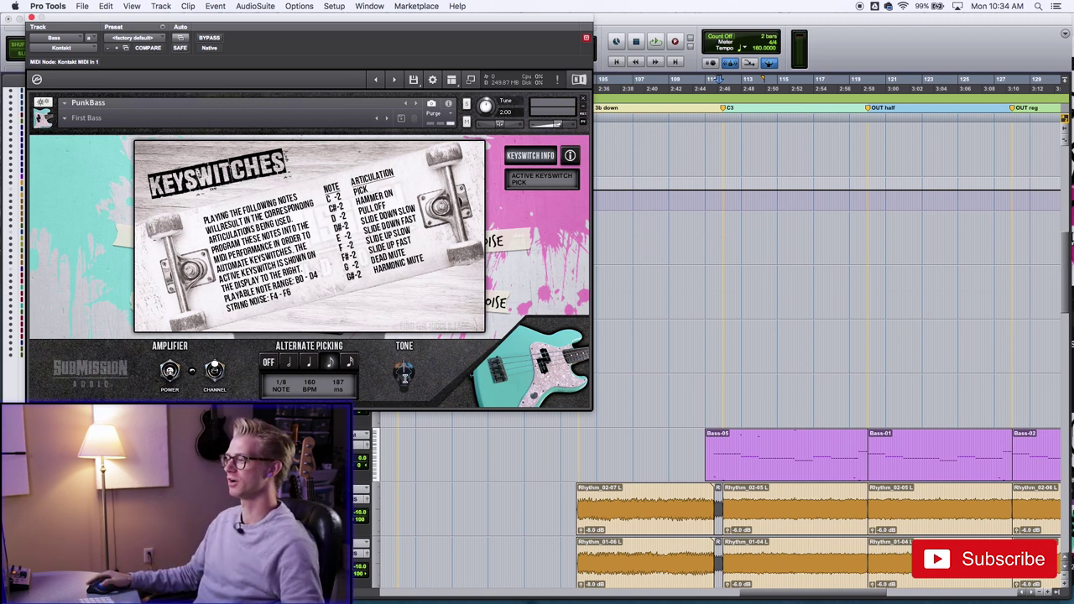
drag(406, 343, 369, 454)
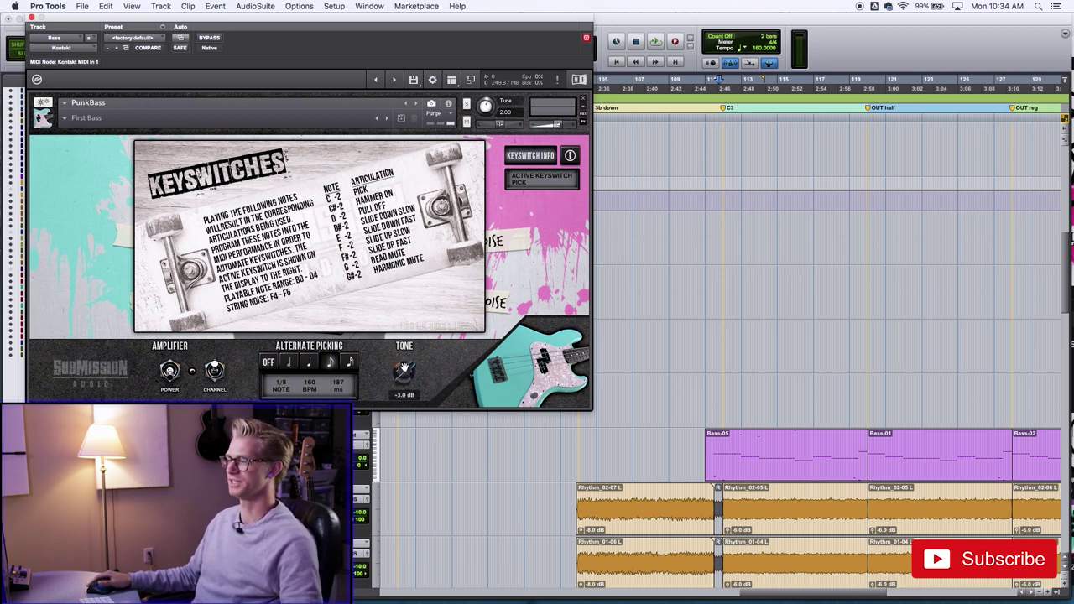
drag(410, 184, 384, 227)
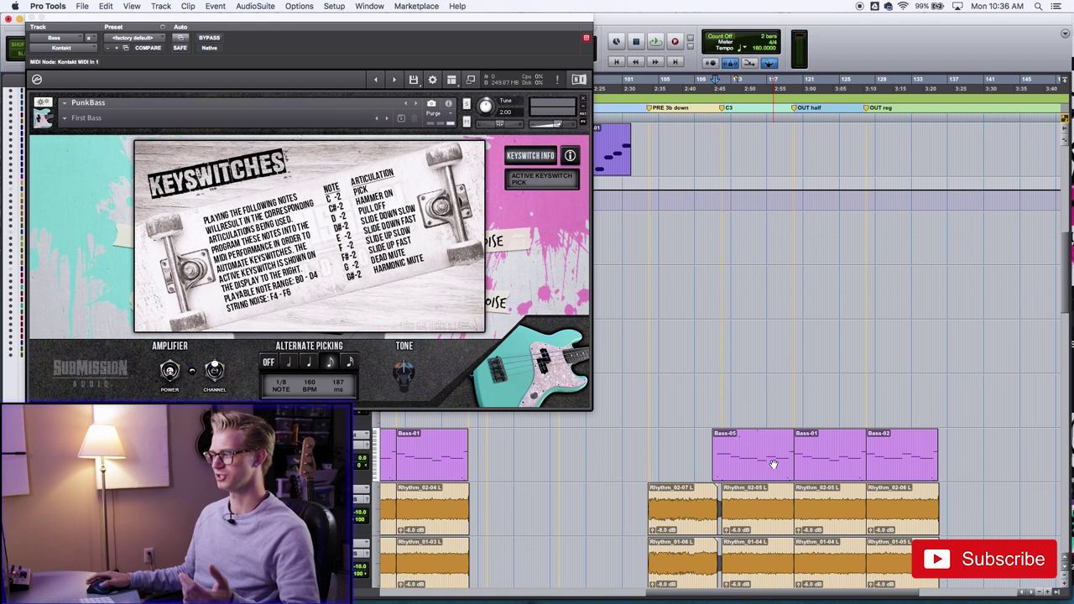
Reopen the Bass-05 clip in the MIDI Editor, reposition the editor window, and close it again.
double_click(772, 464)
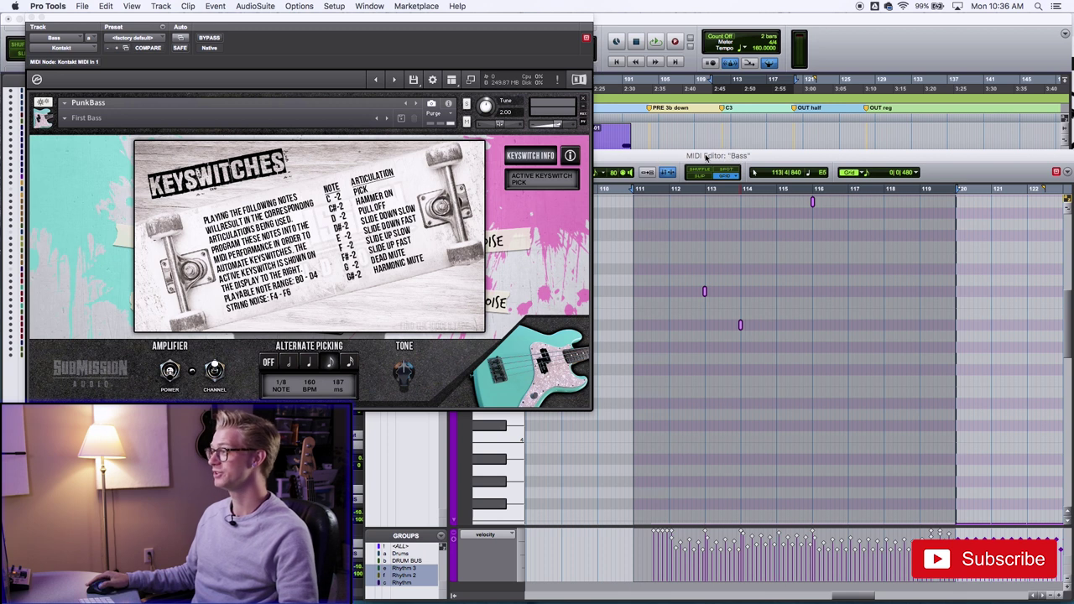
drag(727, 160, 965, 154)
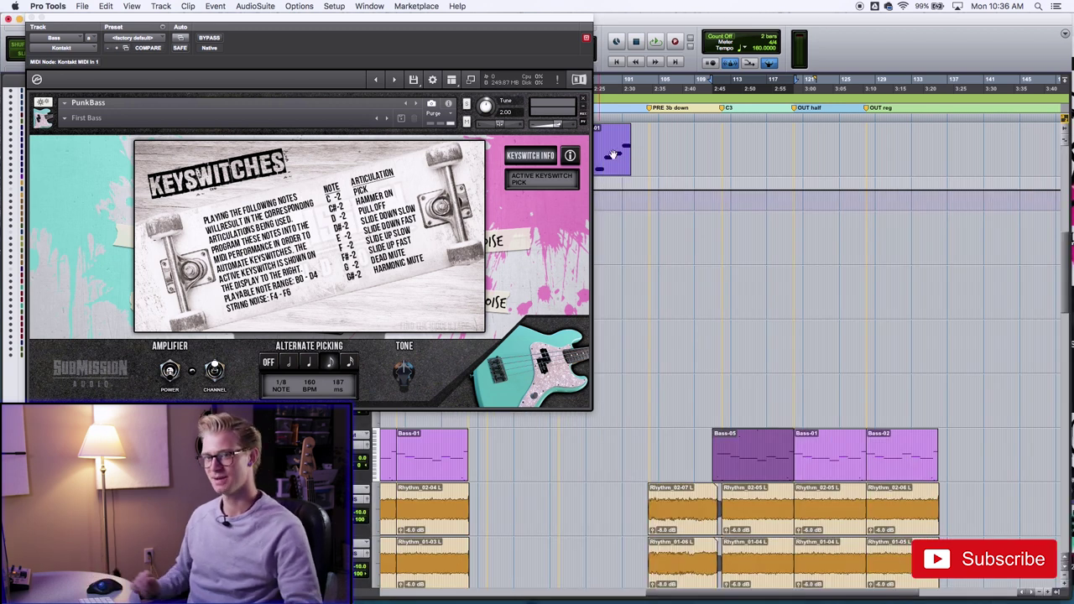
click(611, 150)
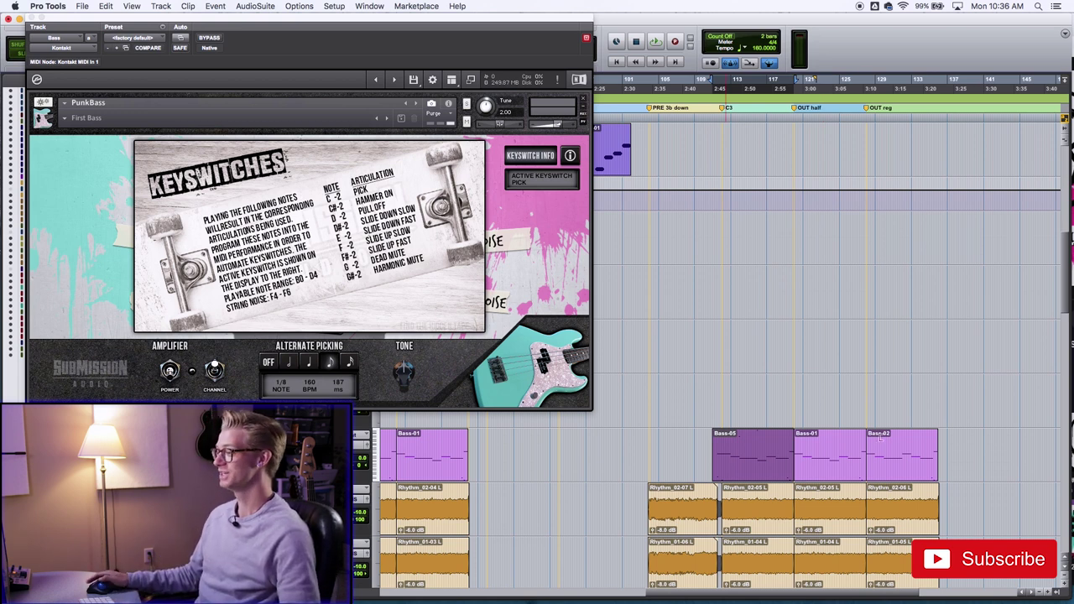
Select the three consecutive bass clips from Bass-05 through Bass-02 in the Edit window.
click(746, 468)
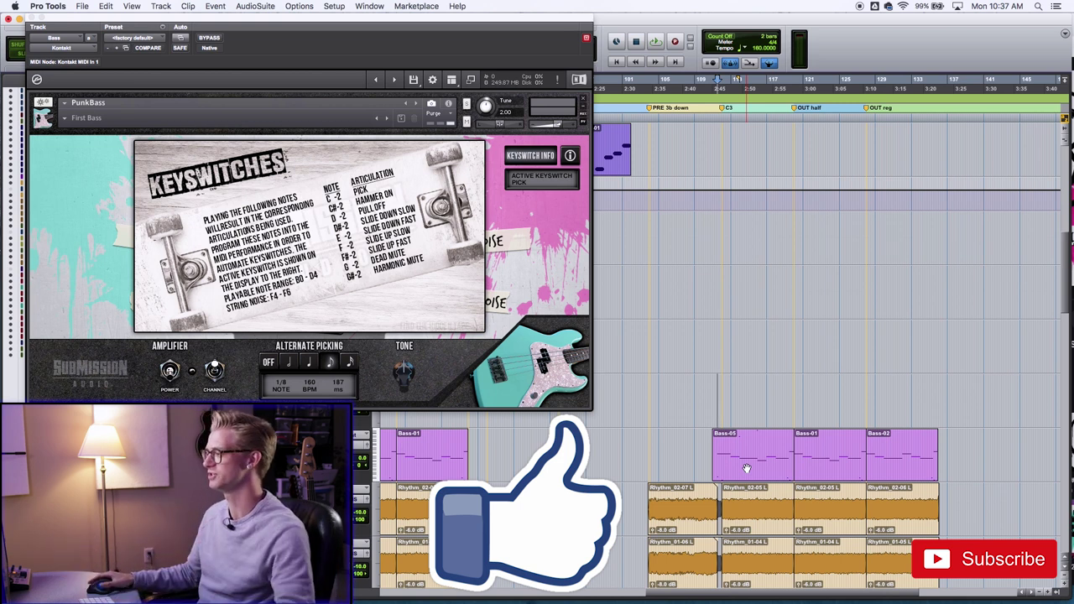
click(746, 468)
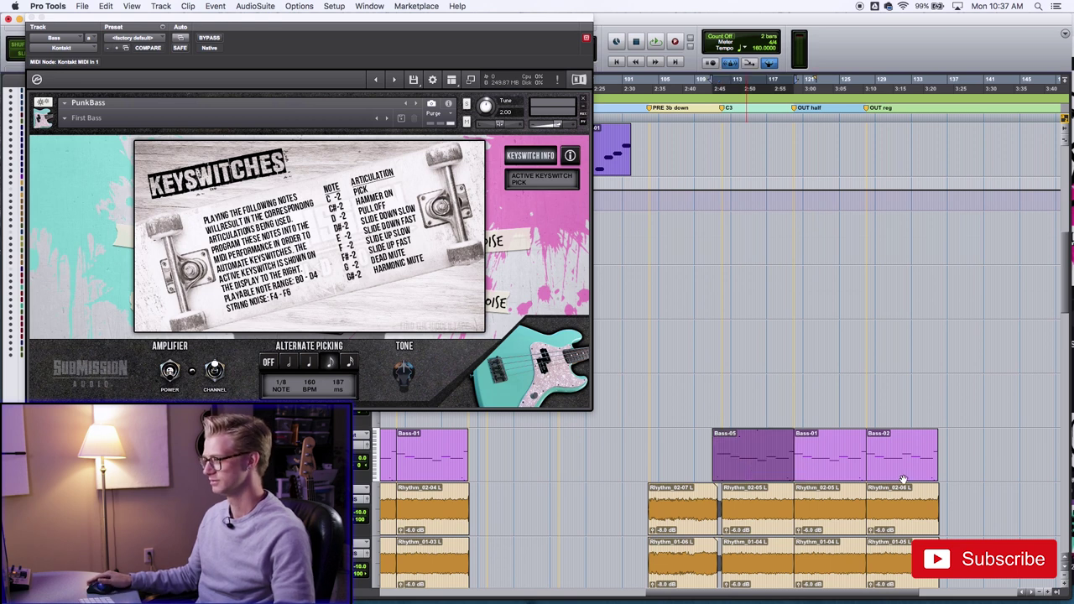
shift+click(904, 475)
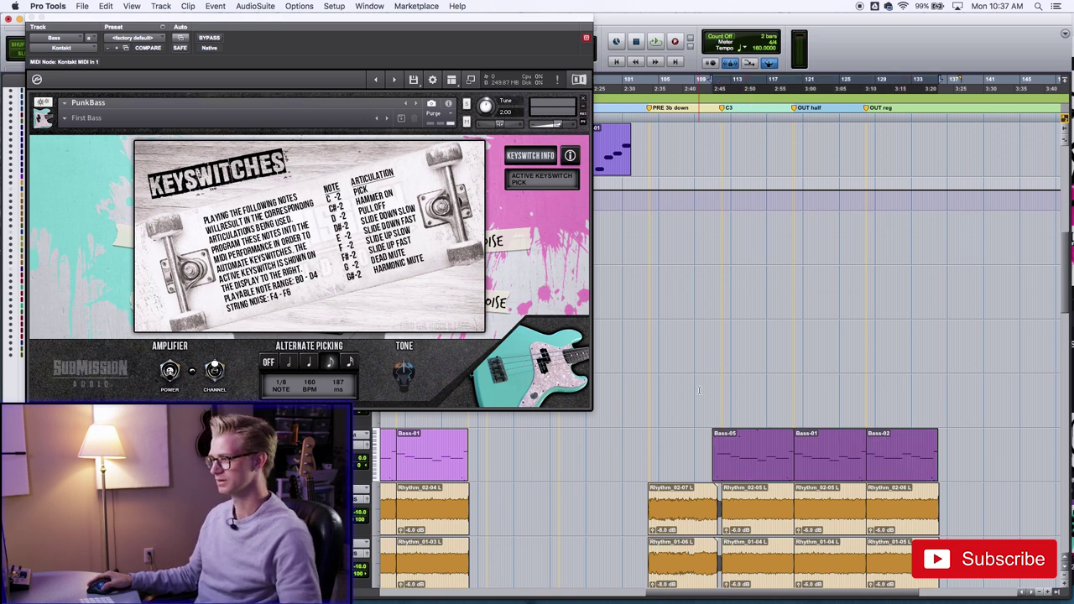
Play the session through the C3 section and hide the keyswitch chart in PunkBass during playback.
key(space)
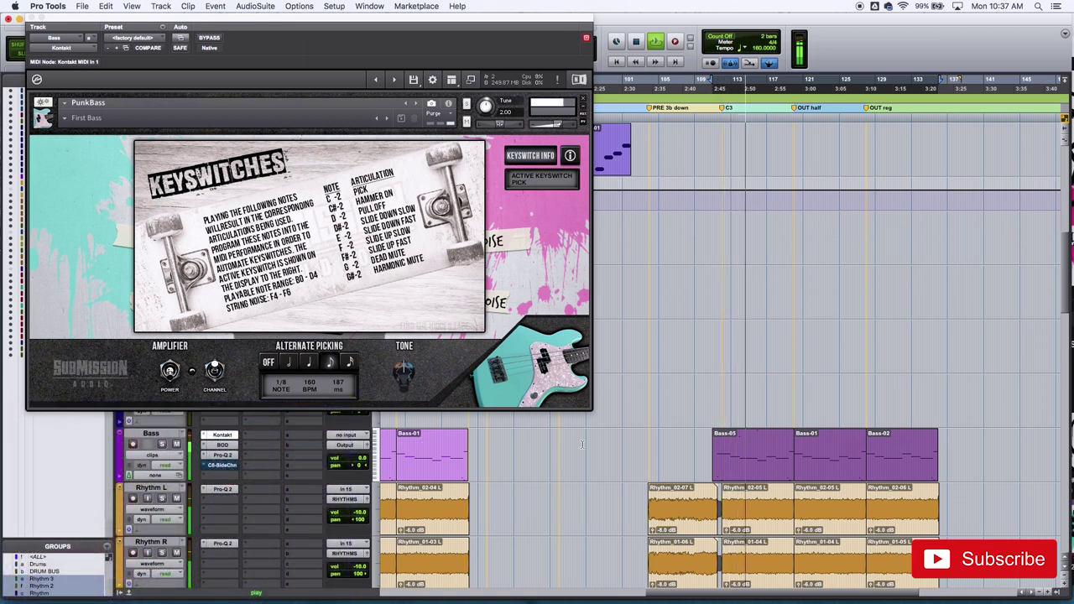
click(532, 156)
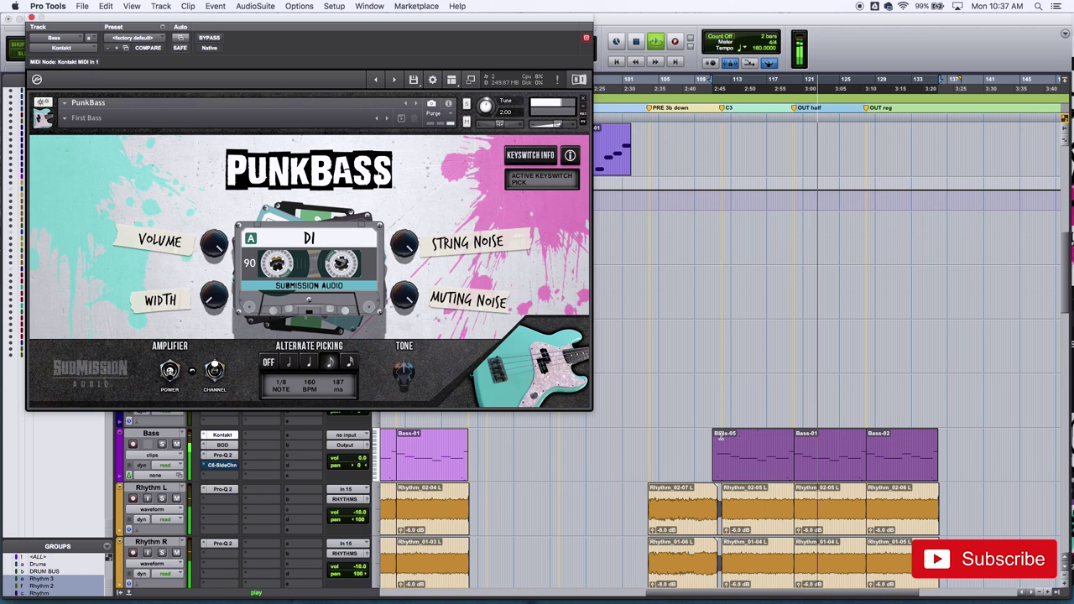
scroll(720, 436, down, 5)
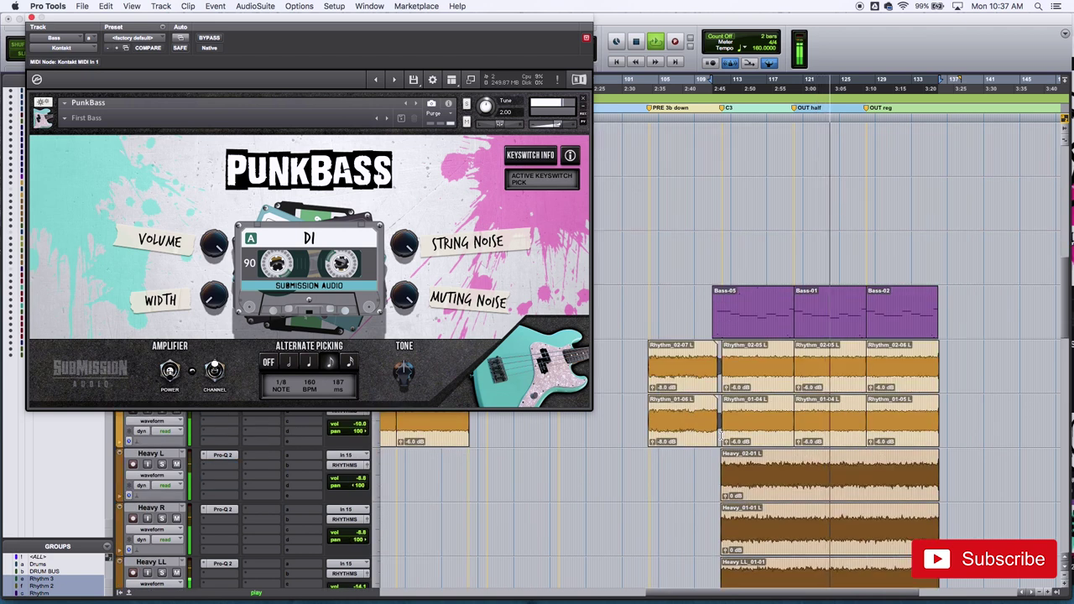